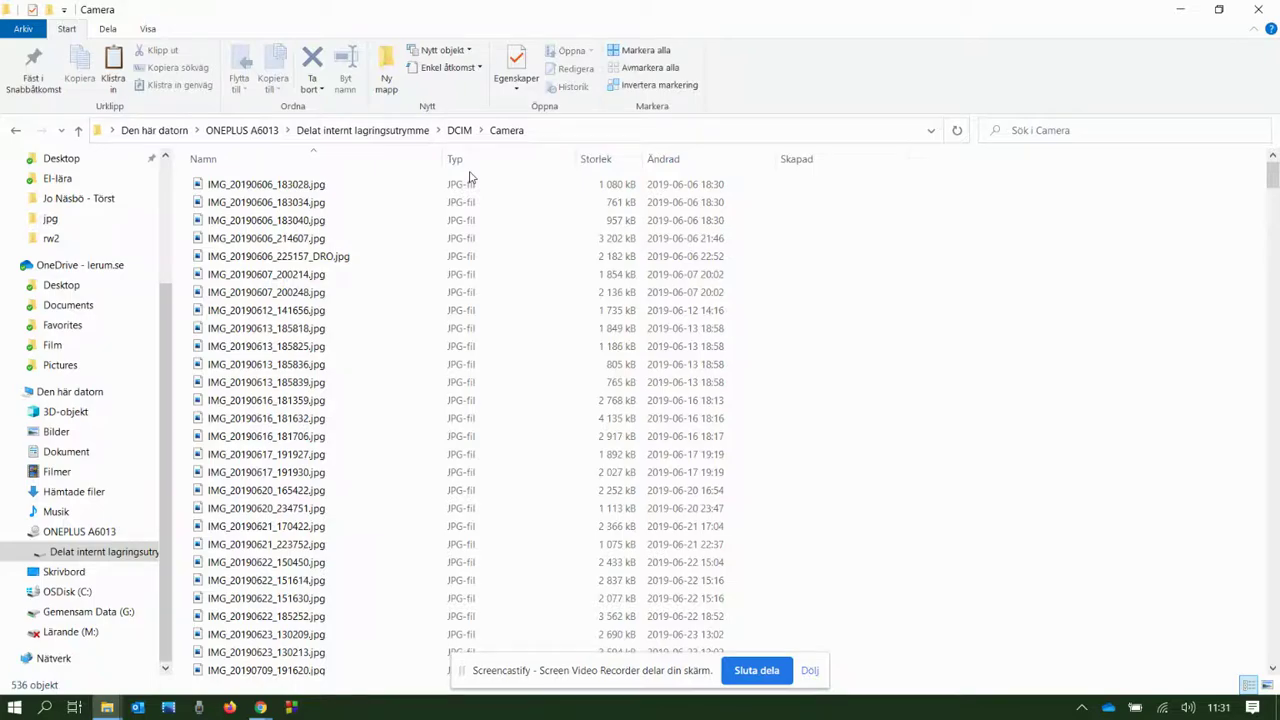
{"action": "left_click", "coordinate": [339, 187]}
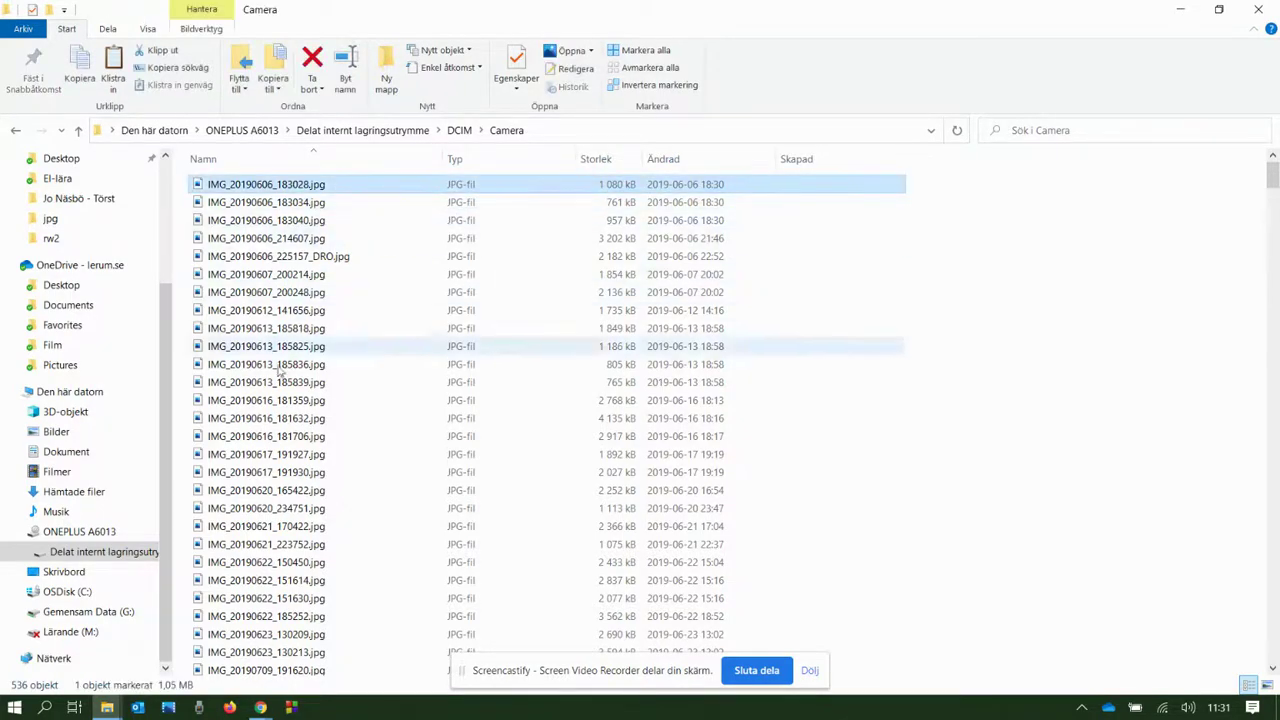
{"action": "left_click", "coordinate": [365, 419], "text": "ctrl"}
{"action": "scroll", "coordinate": [375, 416], "scroll_direction": "down", "scroll_amount": 2}
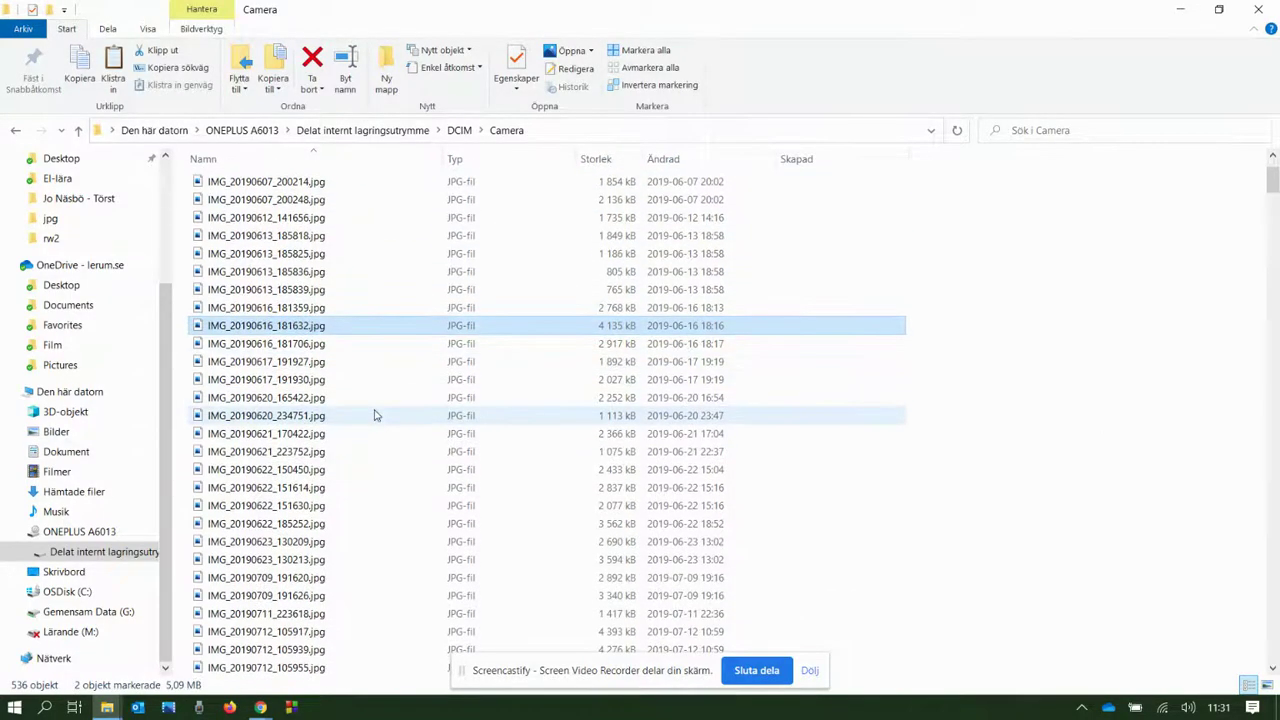
{"action": "left_click", "coordinate": [290, 496], "text": "ctrl"}
{"action": "scroll", "coordinate": [290, 505], "scroll_direction": "down", "scroll_amount": 5}
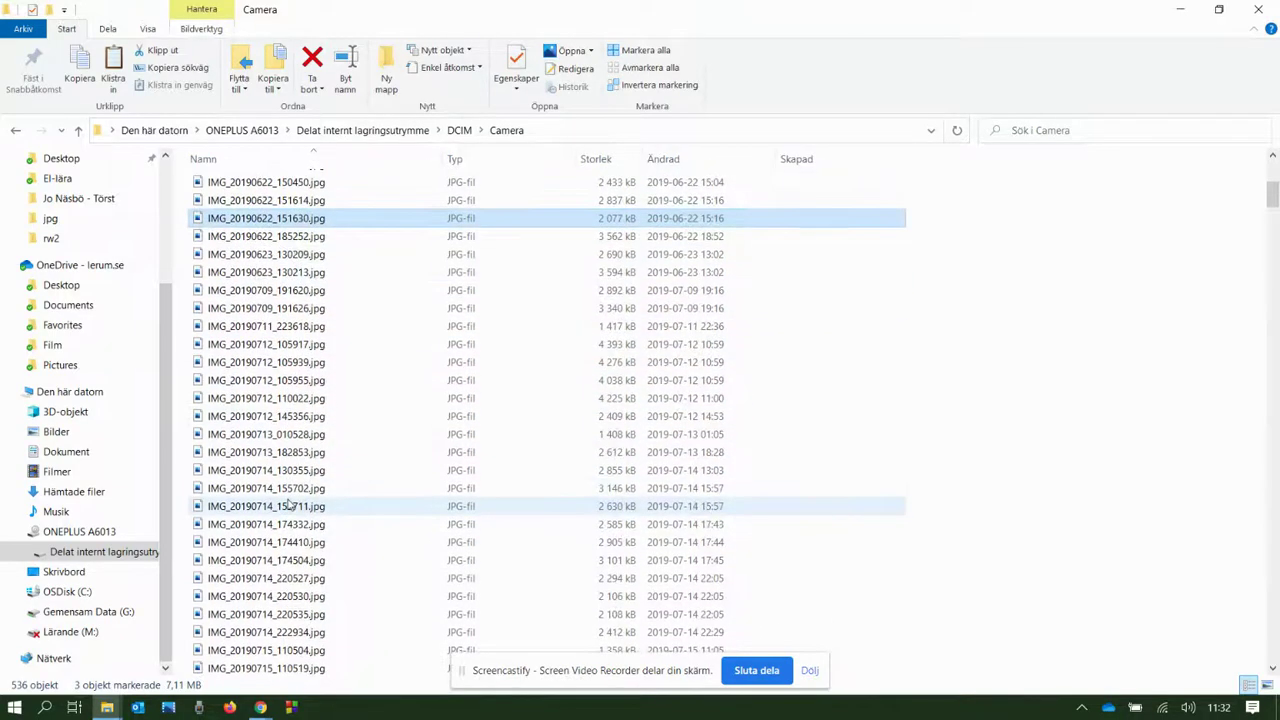
{"action": "left_click", "coordinate": [290, 505], "text": "ctrl"}
{"action": "scroll", "coordinate": [290, 505], "scroll_direction": "down", "scroll_amount": 6}
{"action": "left_click", "coordinate": [290, 500], "text": "ctrl"}
{"action": "scroll", "coordinate": [290, 505], "scroll_direction": "down", "scroll_amount": 10}
{"action": "left_click", "coordinate": [290, 497], "text": "ctrl"}
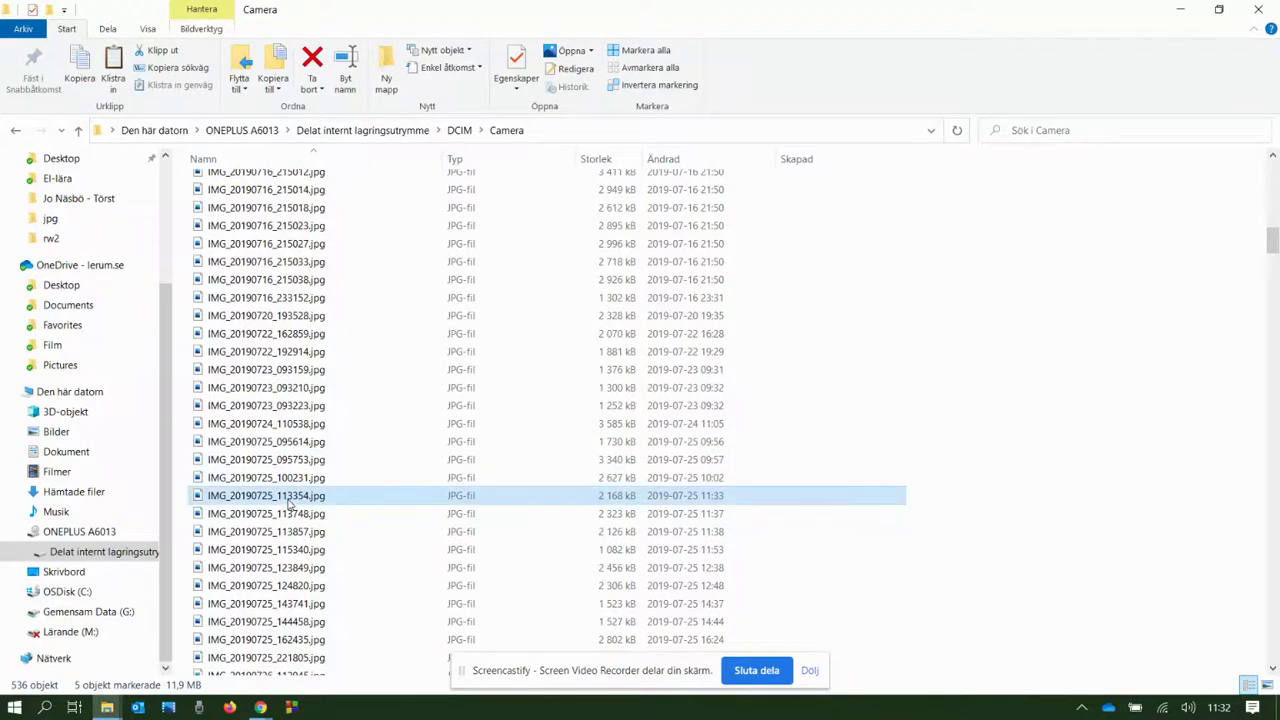
{"action": "scroll", "coordinate": [290, 505], "scroll_direction": "down", "scroll_amount": 6}
{"action": "left_click", "coordinate": [290, 497], "text": "ctrl"}
{"action": "scroll", "coordinate": [290, 505], "scroll_direction": "down", "scroll_amount": 6}
{"action": "left_click", "coordinate": [290, 493], "text": "ctrl"}
{"action": "scroll", "coordinate": [290, 505], "scroll_direction": "down", "scroll_amount": 6}
{"action": "left_click", "coordinate": [290, 500], "text": "ctrl"}
{"action": "scroll", "coordinate": [290, 505], "scroll_direction": "down", "scroll_amount": 6}
- Select seven separate photos in the phone's Camera folder, spread from IMG_20191114_172123_2.jpg to IMG_20200404_182017.jpg
{"action": "left_click", "coordinate": [290, 501]}
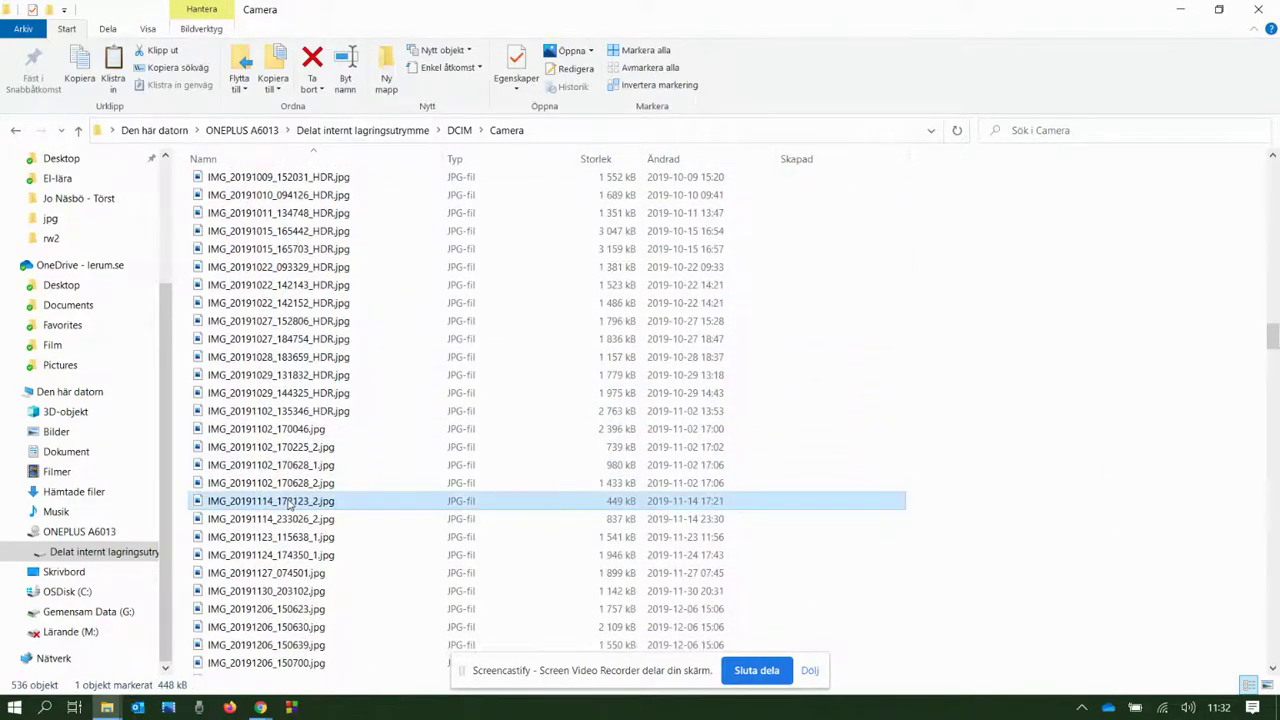
{"action": "scroll", "coordinate": [290, 505], "scroll_direction": "down", "scroll_amount": 5}
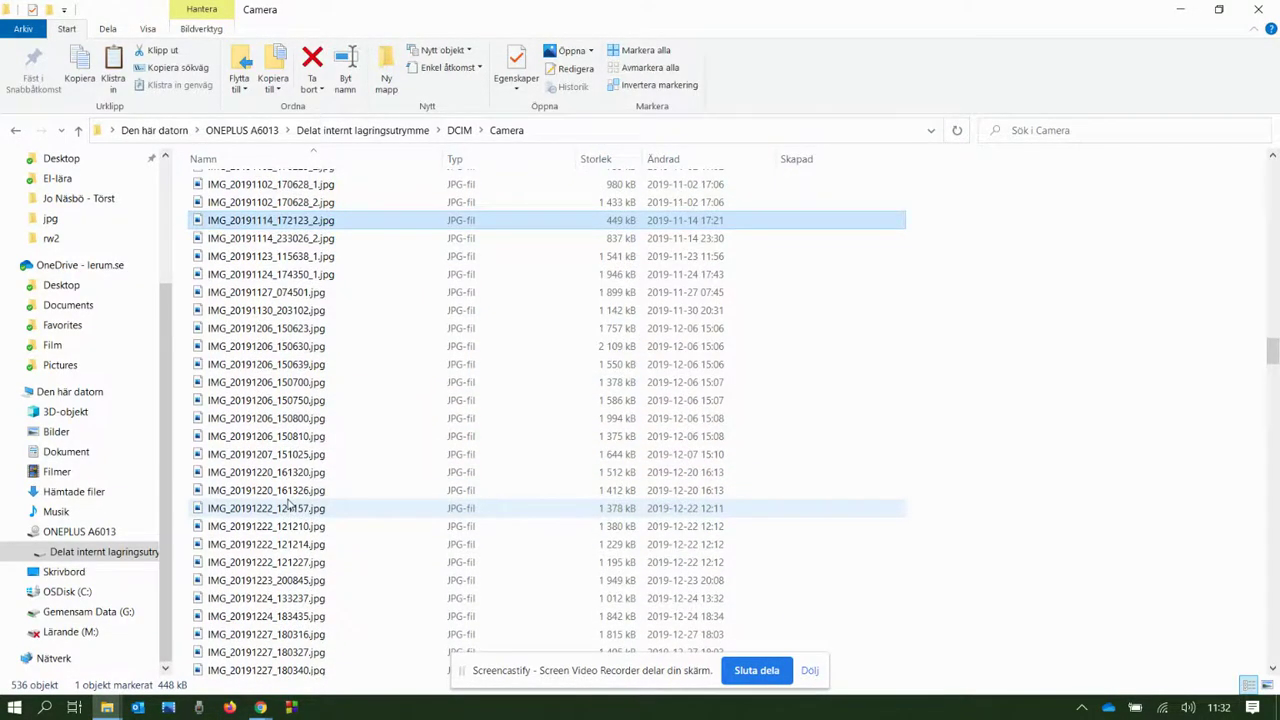
{"action": "left_click", "coordinate": [287, 508], "text": "ctrl"}
{"action": "scroll", "coordinate": [287, 508], "scroll_direction": "down", "scroll_amount": 7}
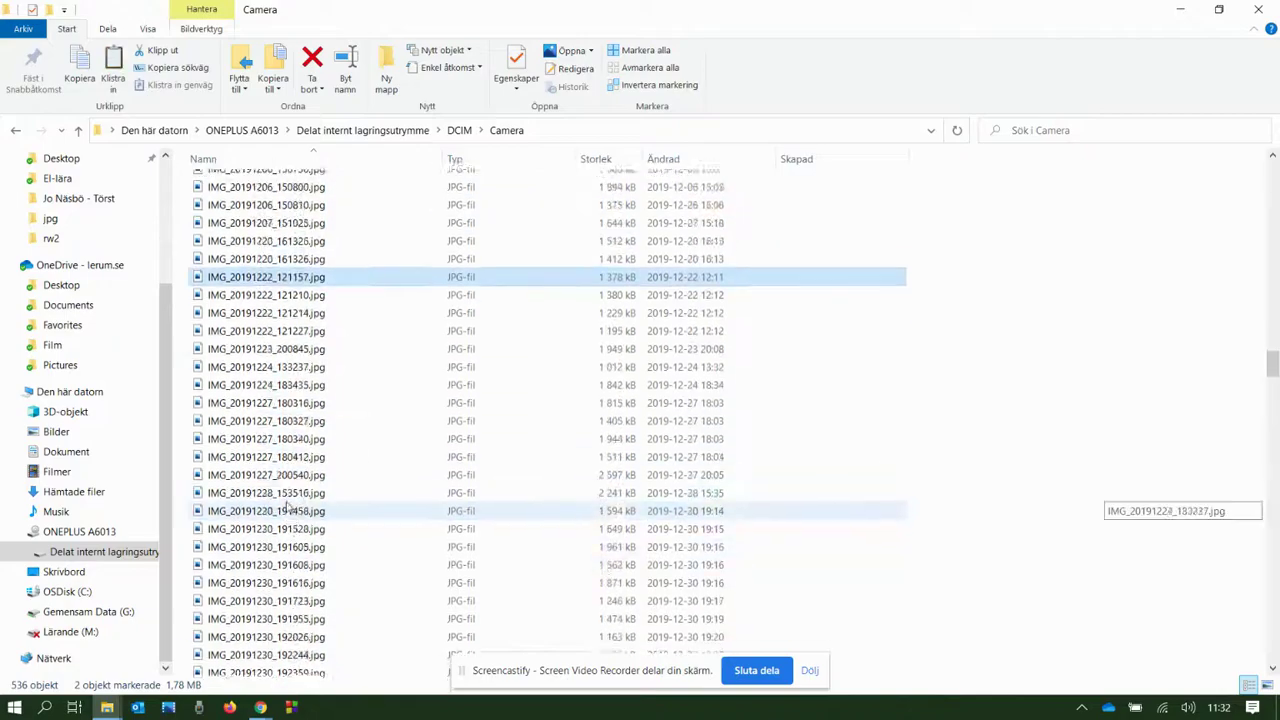
{"action": "scroll", "coordinate": [287, 508], "scroll_direction": "down", "scroll_amount": 9}
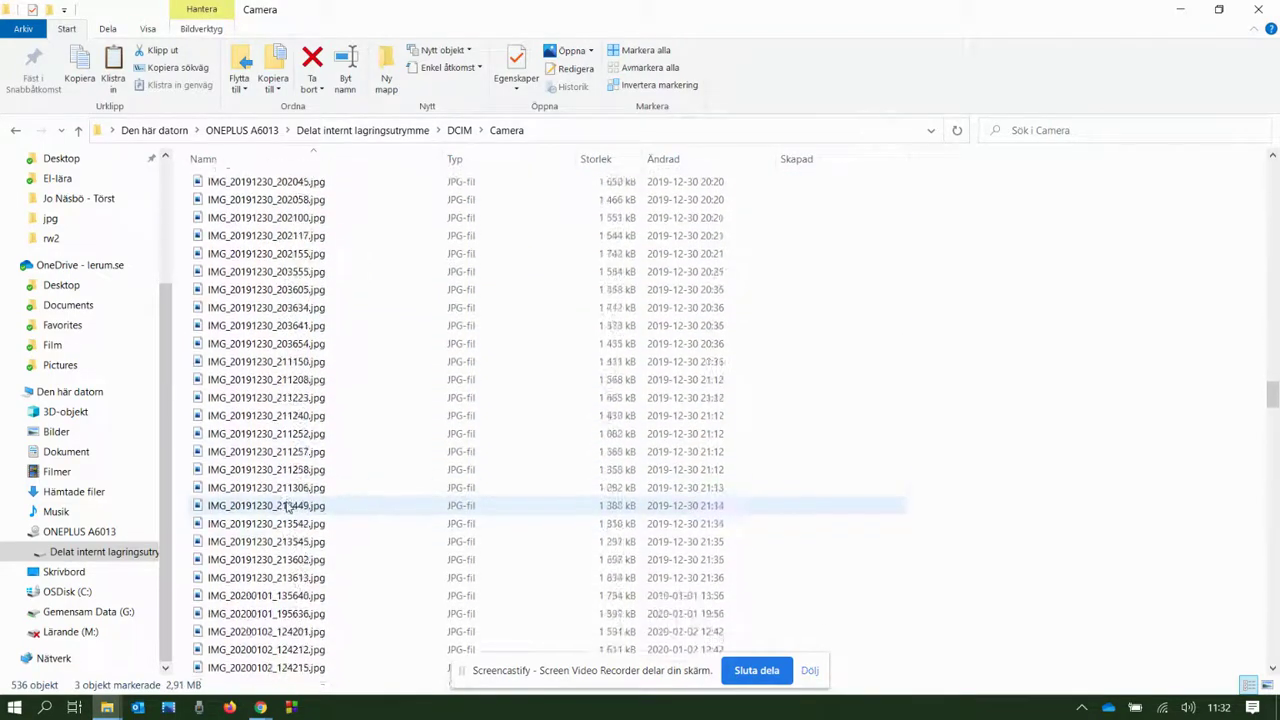
{"action": "scroll", "coordinate": [287, 508], "scroll_direction": "down", "scroll_amount": 10}
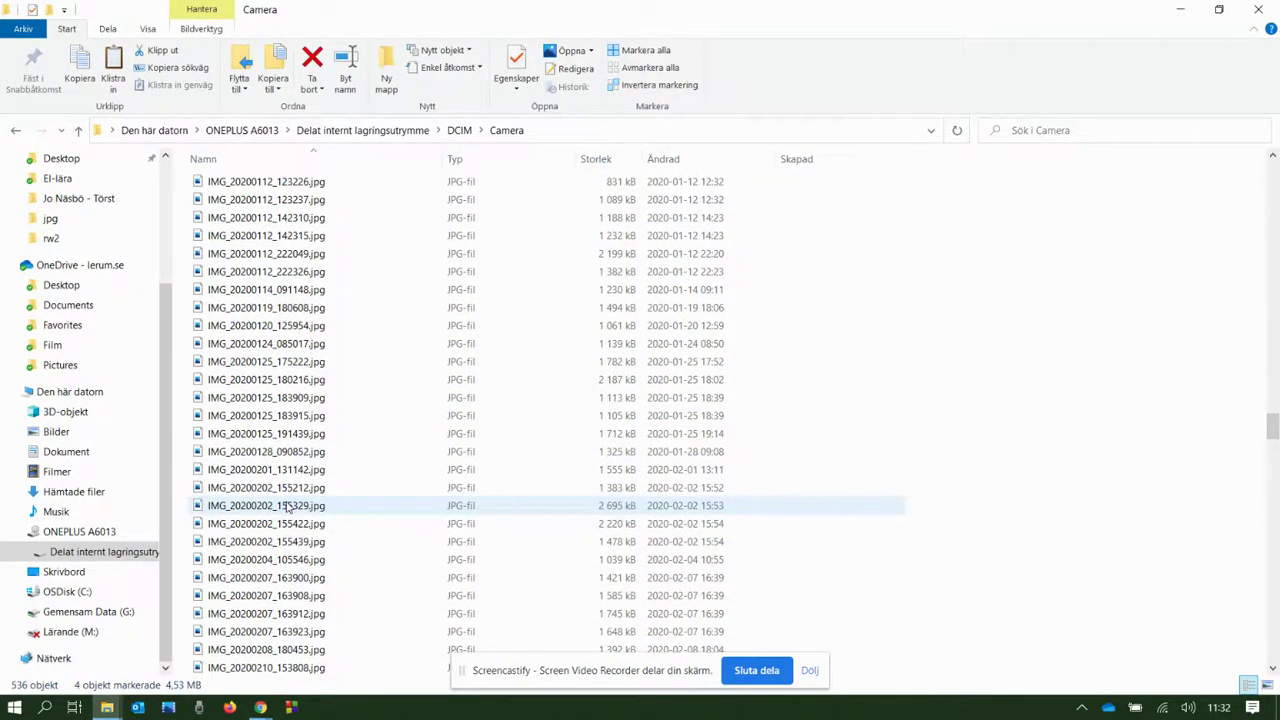
{"action": "scroll", "coordinate": [287, 508], "scroll_direction": "down", "scroll_amount": 12}
{"action": "left_click", "coordinate": [287, 508], "text": "ctrl"}
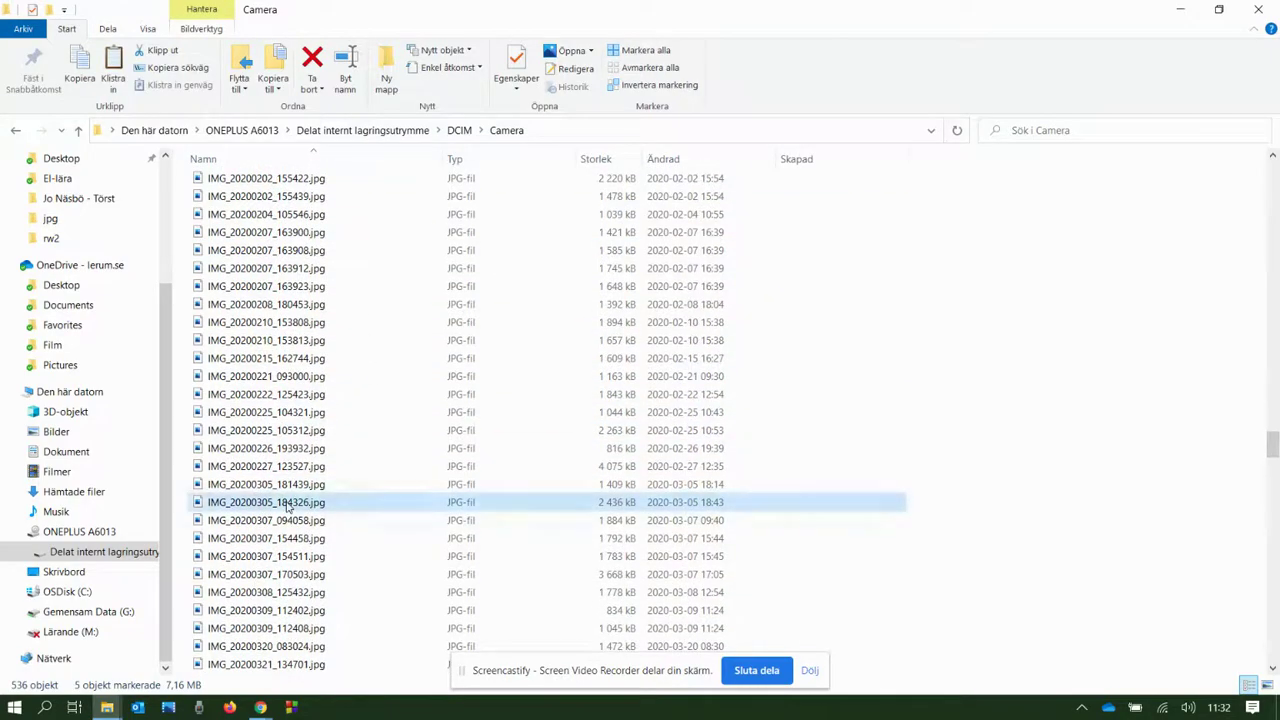
{"action": "scroll", "coordinate": [287, 508], "scroll_direction": "down", "scroll_amount": 6}
{"action": "scroll", "coordinate": [287, 508], "scroll_direction": "down", "scroll_amount": 6}
{"action": "left_click", "coordinate": [287, 505], "text": "ctrl"}
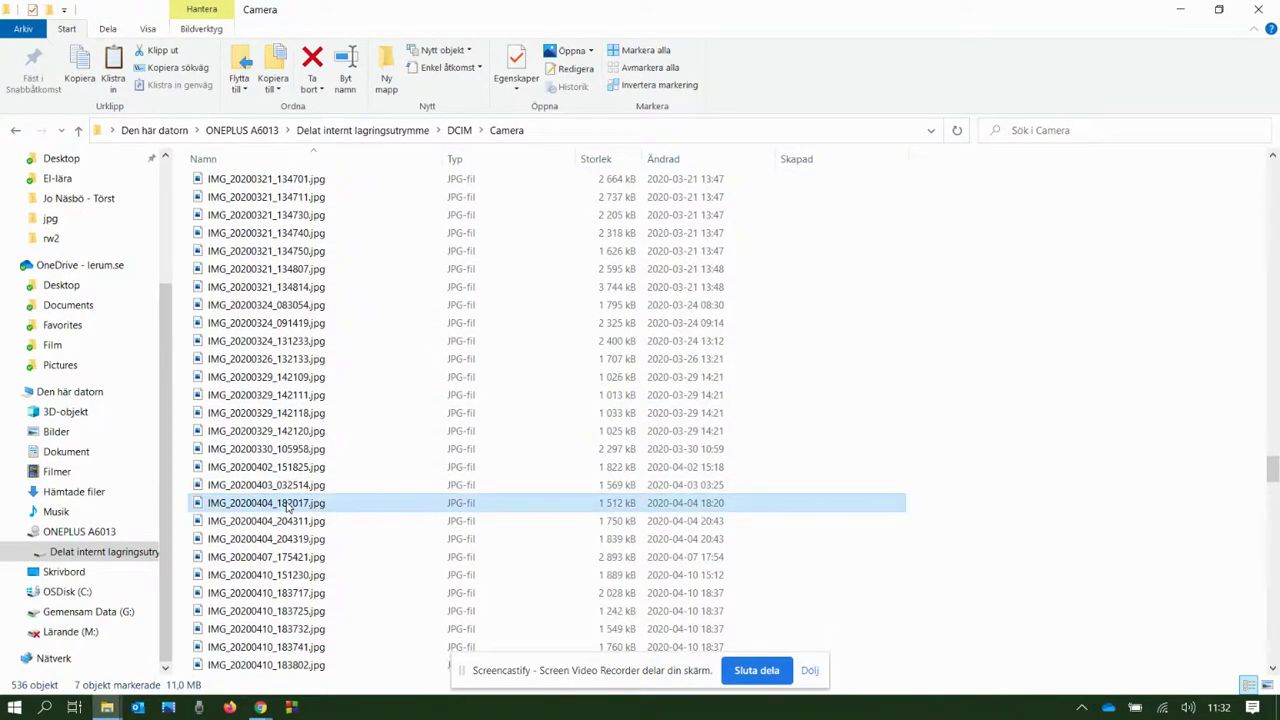
- Add seven more separate photos to the selection, spread from IMG_20200429_195442.jpg to IMG_20210104_111252.jpg
{"action": "scroll", "coordinate": [287, 508], "scroll_direction": "down", "scroll_amount": 10}
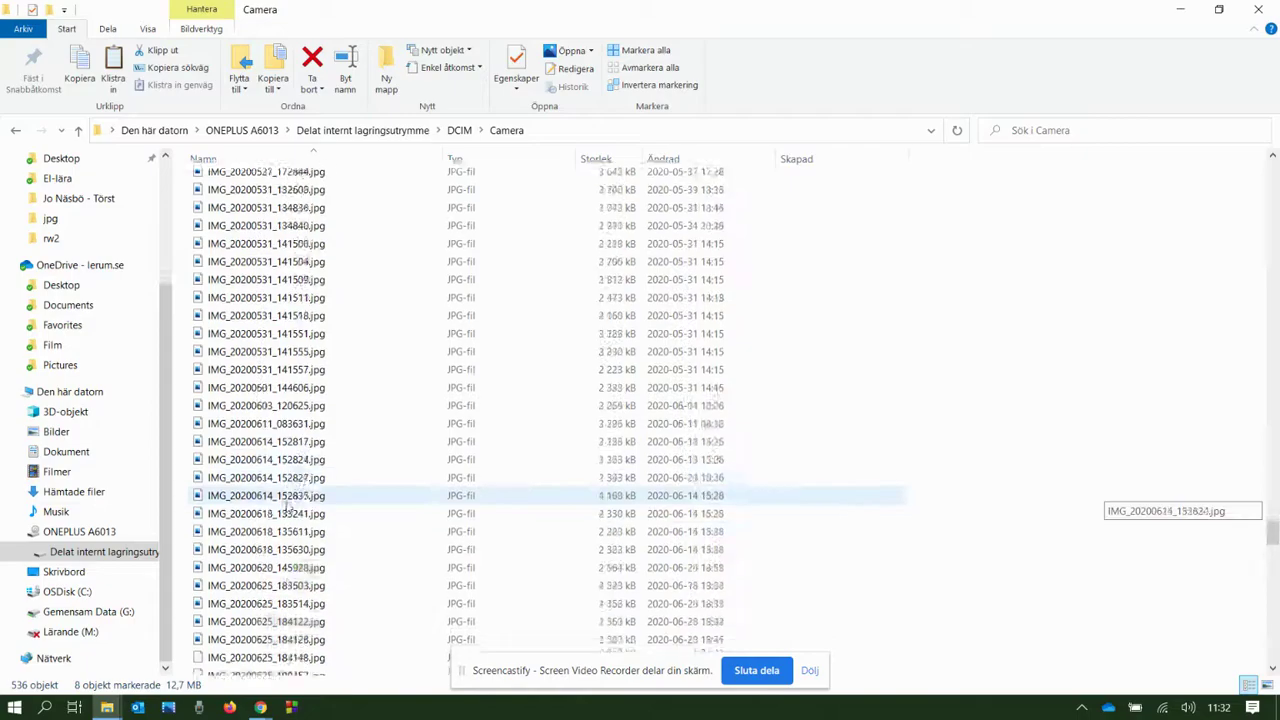
{"action": "left_click", "coordinate": [287, 507], "text": "ctrl"}
{"action": "scroll", "coordinate": [287, 507], "scroll_direction": "down", "scroll_amount": 10}
{"action": "left_click", "coordinate": [287, 502], "text": "ctrl"}
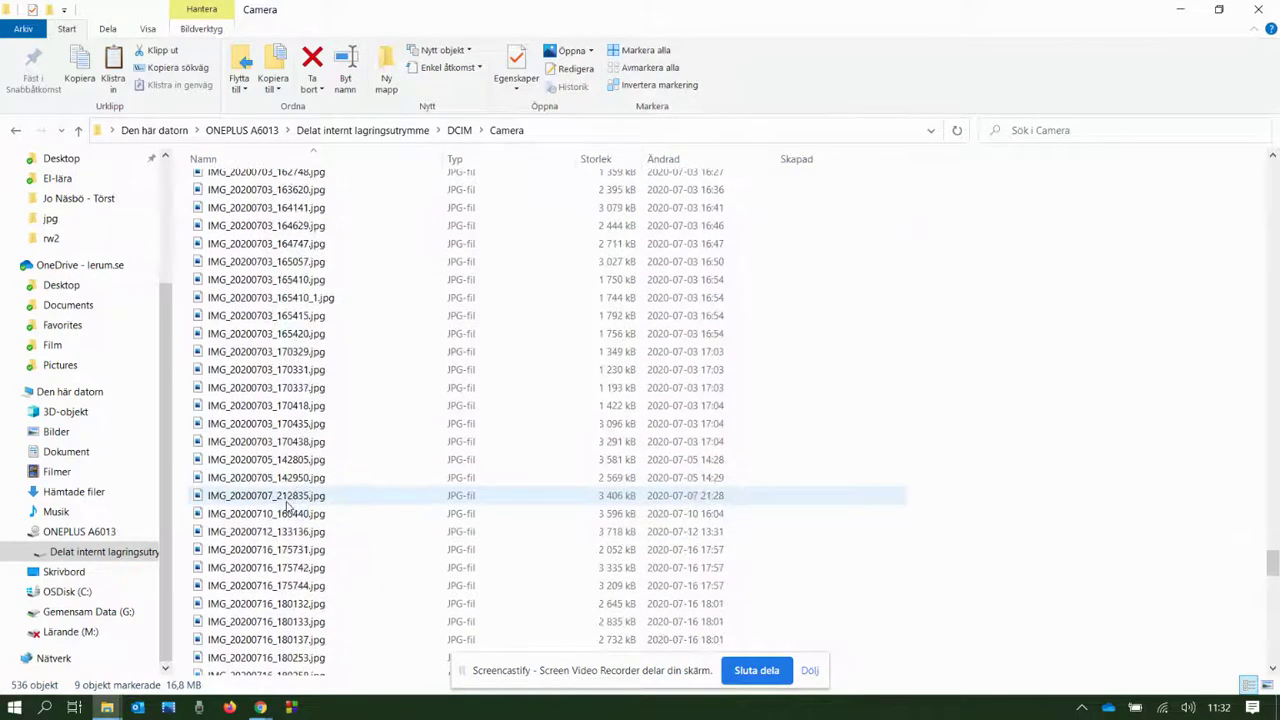
{"action": "scroll", "coordinate": [287, 508], "scroll_direction": "down", "scroll_amount": 10}
{"action": "left_click", "coordinate": [287, 510], "text": "ctrl"}
{"action": "scroll", "coordinate": [287, 508], "scroll_direction": "down", "scroll_amount": 7}
{"action": "left_click", "coordinate": [287, 506], "text": "ctrl"}
{"action": "scroll", "coordinate": [287, 506], "scroll_direction": "down", "scroll_amount": 10}
{"action": "left_click", "coordinate": [287, 502], "text": "ctrl"}
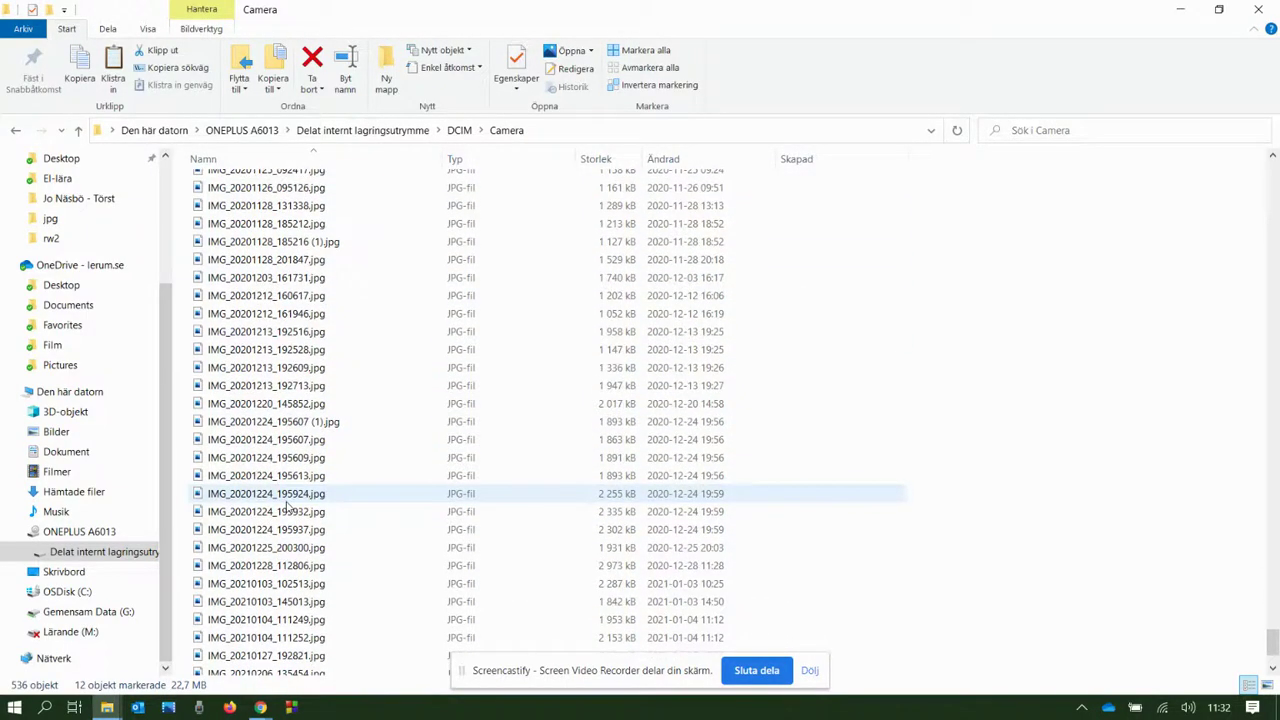
{"action": "scroll", "coordinate": [285, 565], "scroll_direction": "down", "scroll_amount": 2}
{"action": "left_click", "coordinate": [283, 562], "text": "ctrl"}
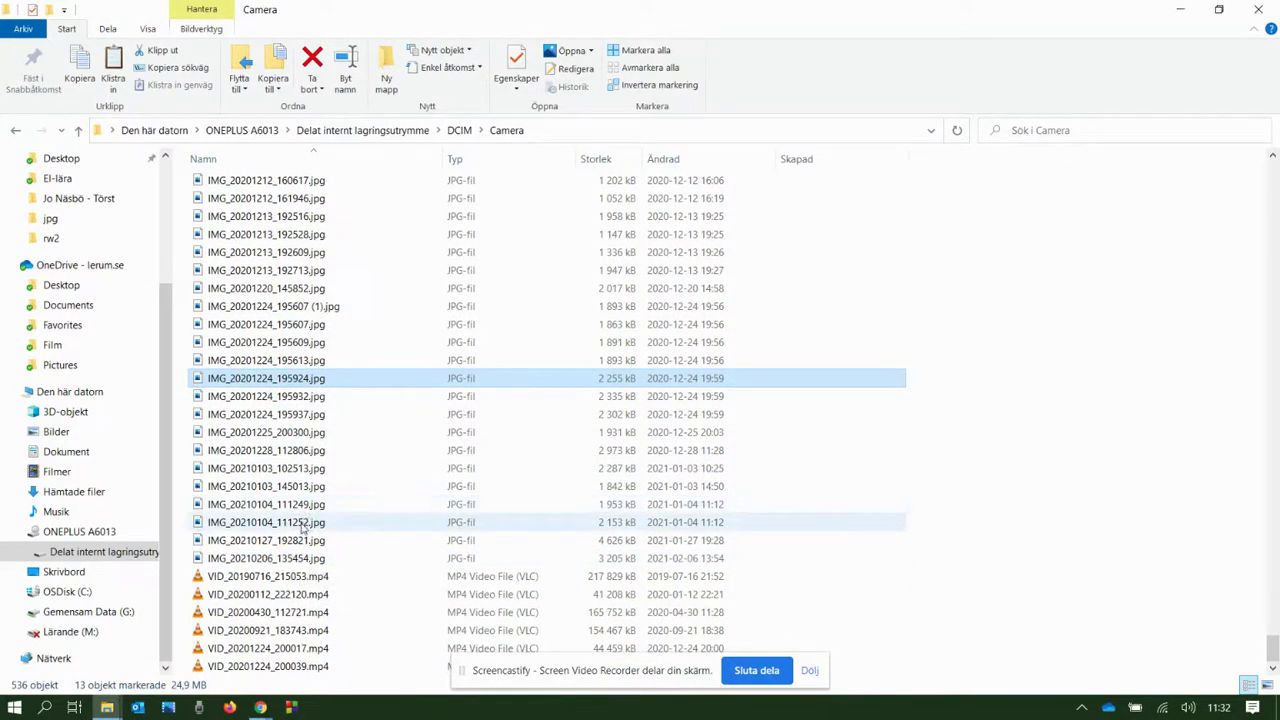
{"action": "left_click", "coordinate": [301, 524], "text": "ctrl"}
- Copy the selected photos into the temp folder inside PROGRAMMERING and widen its Namn column to fit the full file names
{"action": "right_click", "coordinate": [301, 526]}
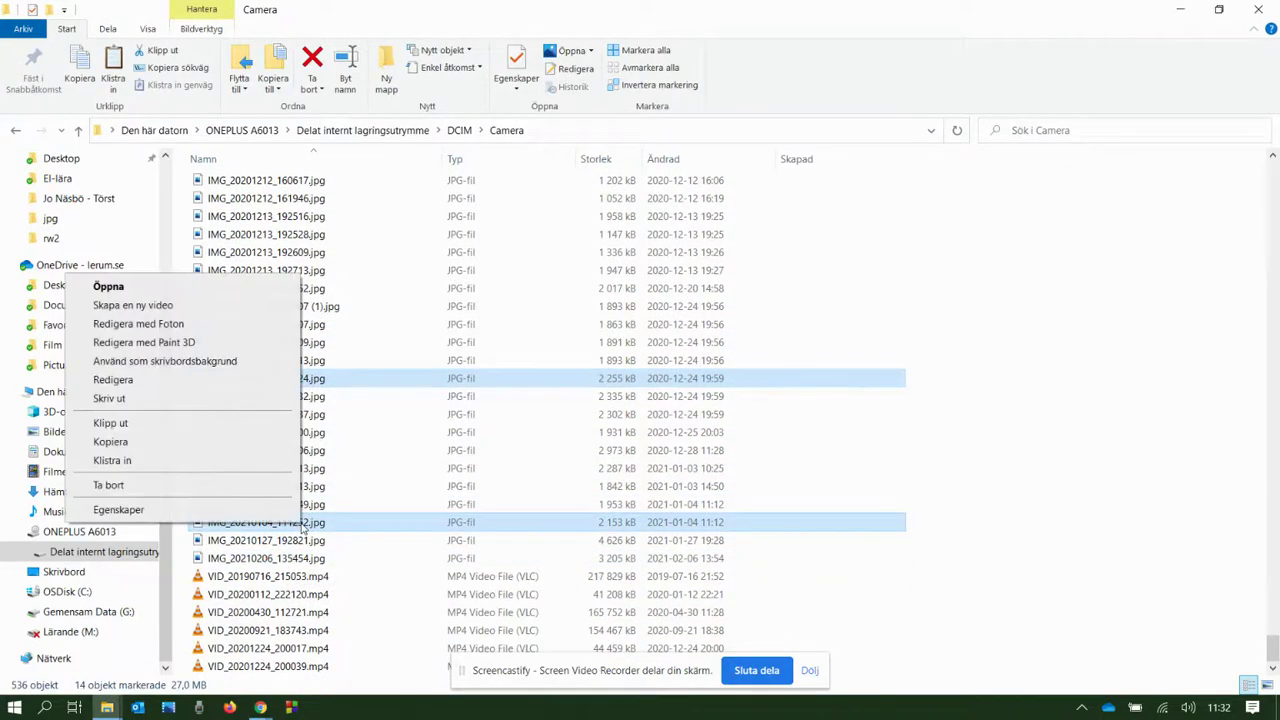
{"action": "left_click", "coordinate": [203, 448]}
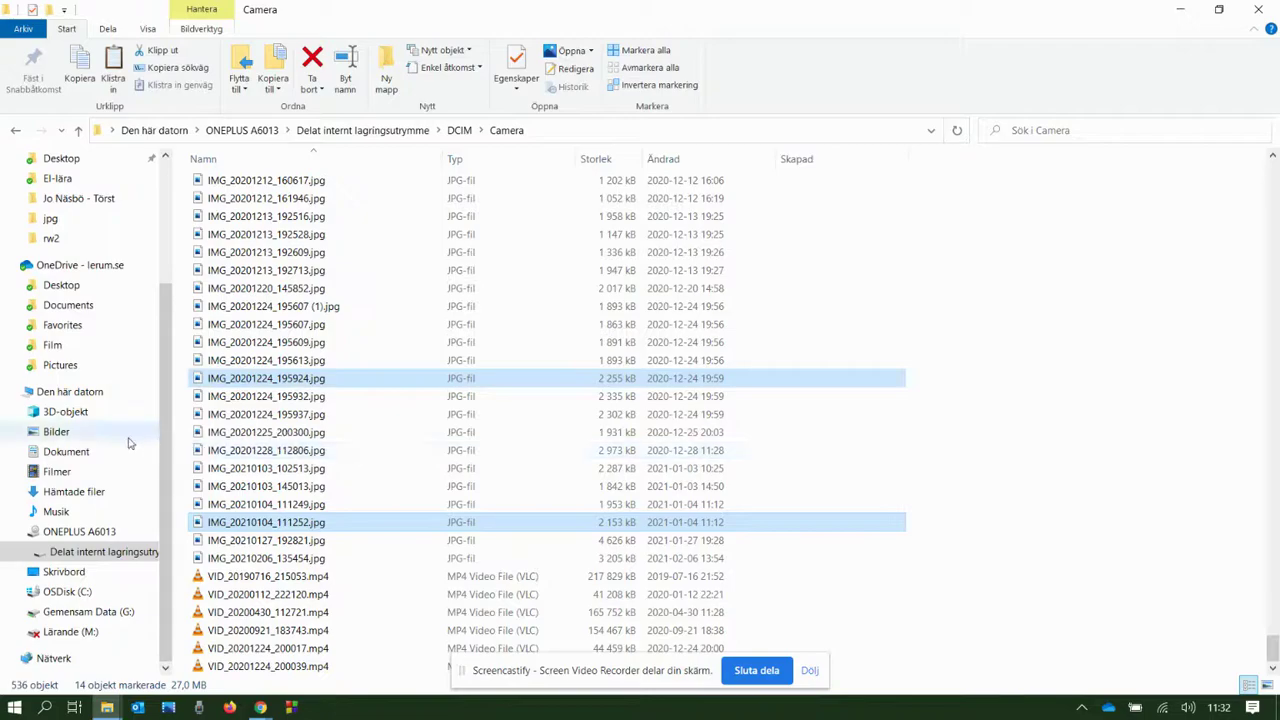
{"action": "scroll", "coordinate": [110, 458], "scroll_direction": "up", "scroll_amount": 1}
{"action": "scroll", "coordinate": [110, 458], "scroll_direction": "up", "scroll_amount": 2}
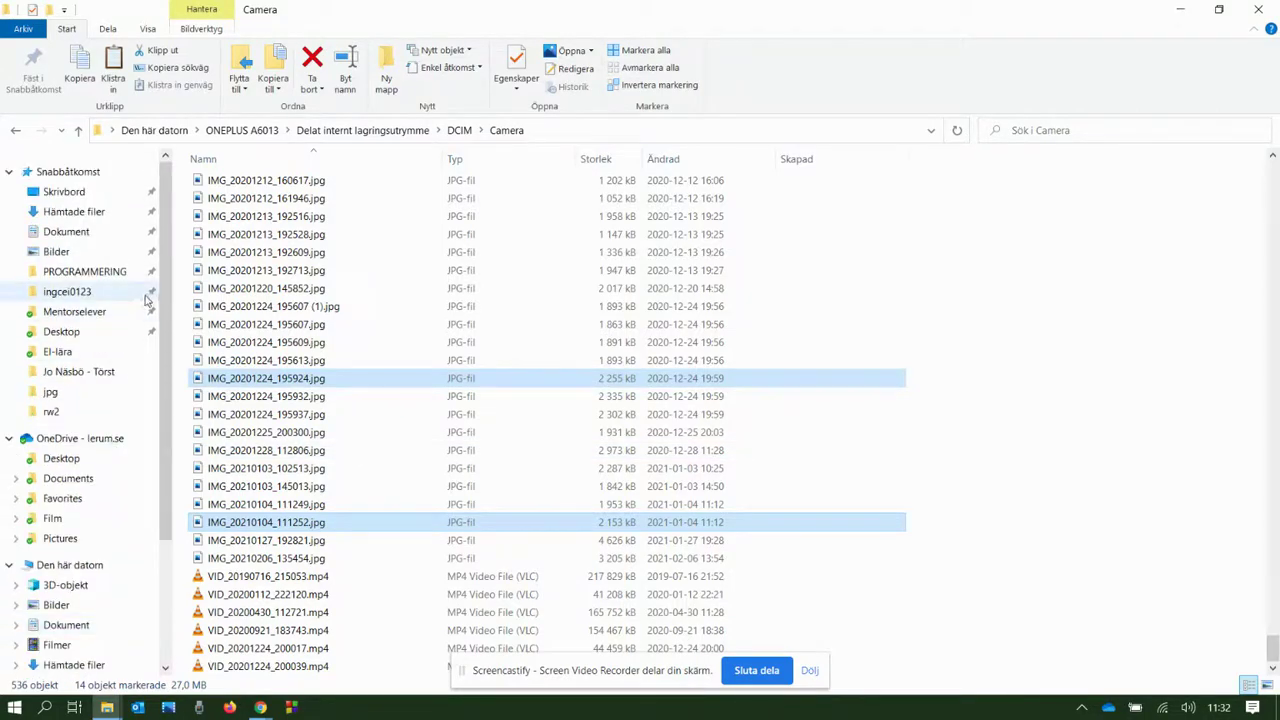
{"action": "left_click", "coordinate": [120, 277]}
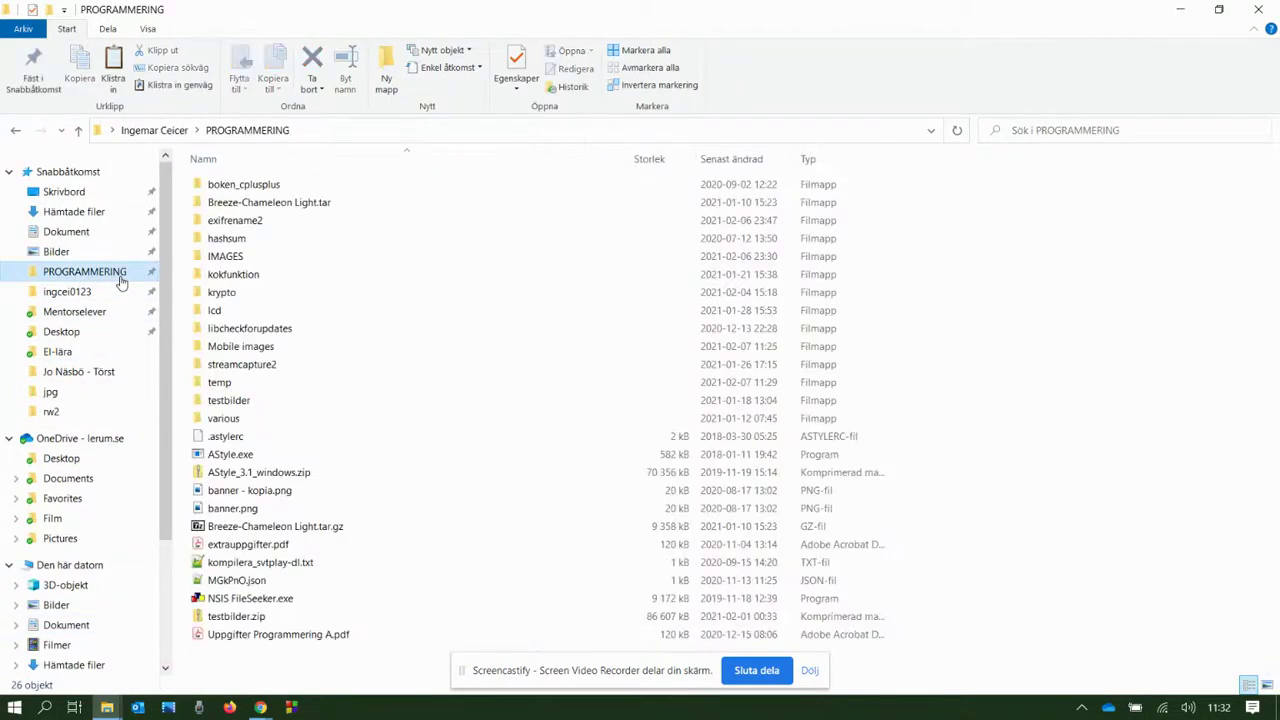
{"action": "left_click", "coordinate": [252, 388]}
{"action": "double_click", "coordinate": [252, 388]}
{"action": "right_click", "coordinate": [338, 398]}
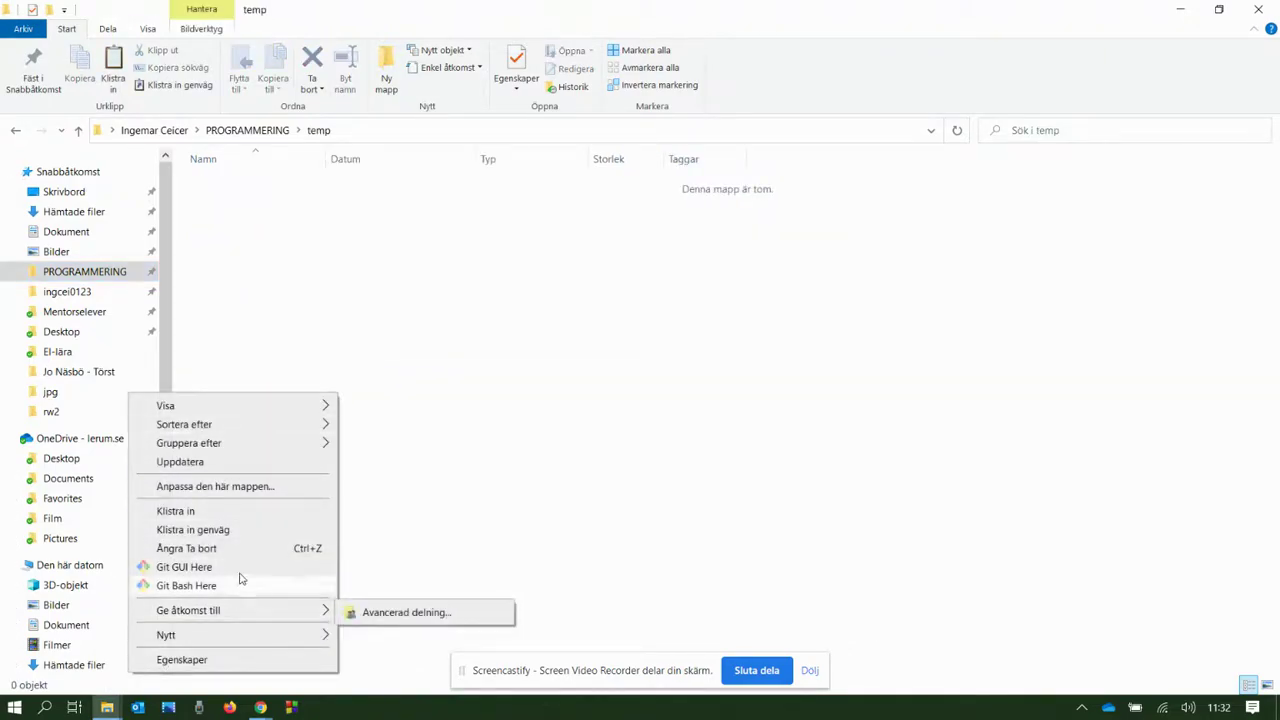
{"action": "left_click", "coordinate": [237, 516]}
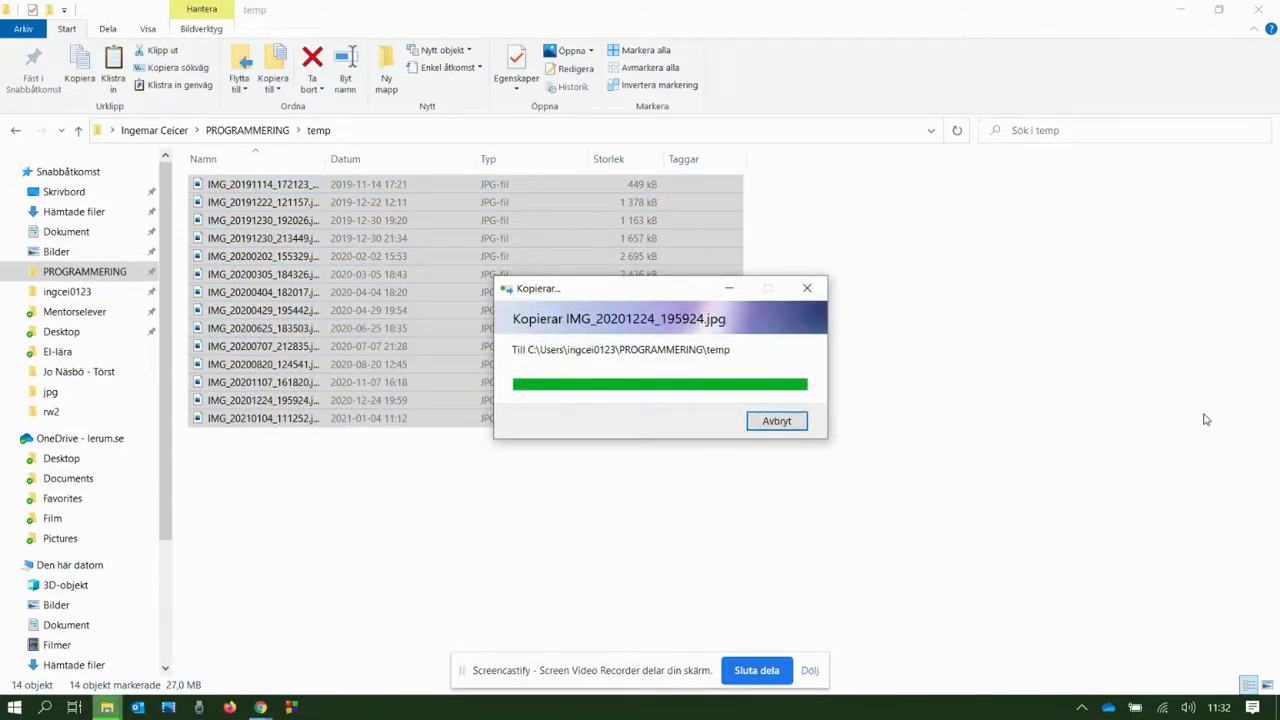
{"action": "left_click", "coordinate": [1147, 460]}
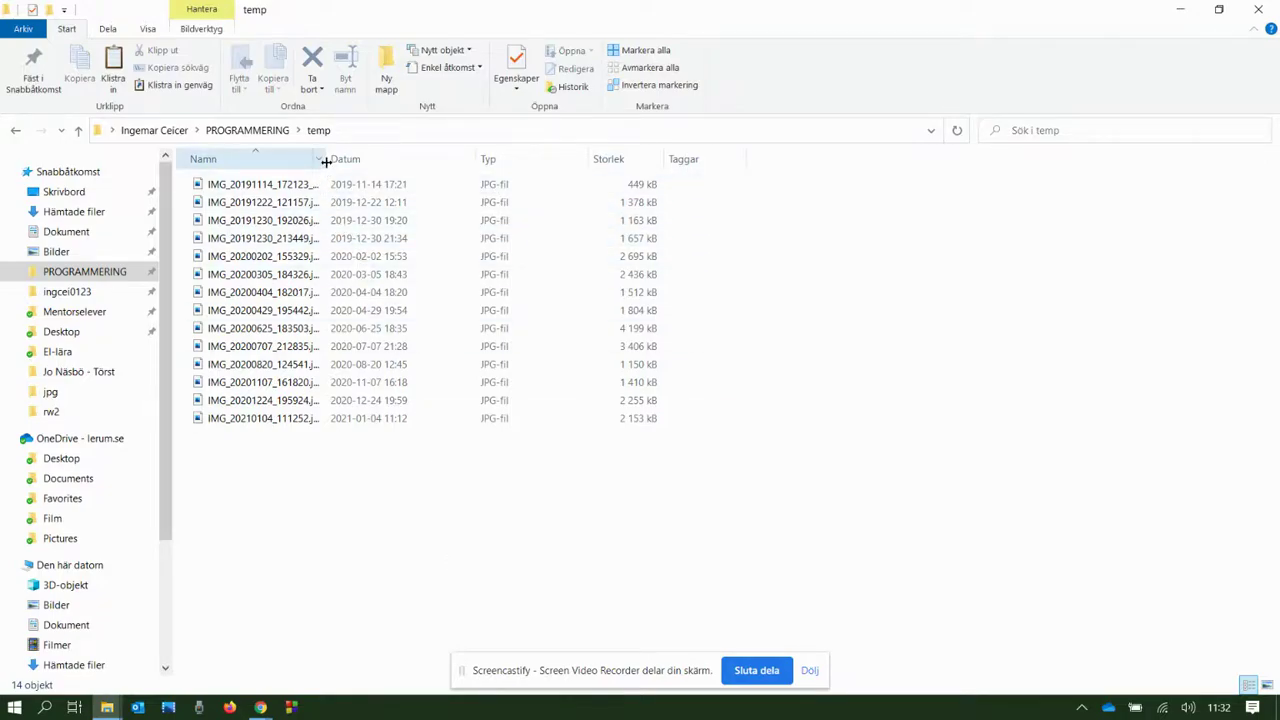
{"action": "left_click_drag", "start_coordinate": [325, 160], "coordinate": [451, 163]}
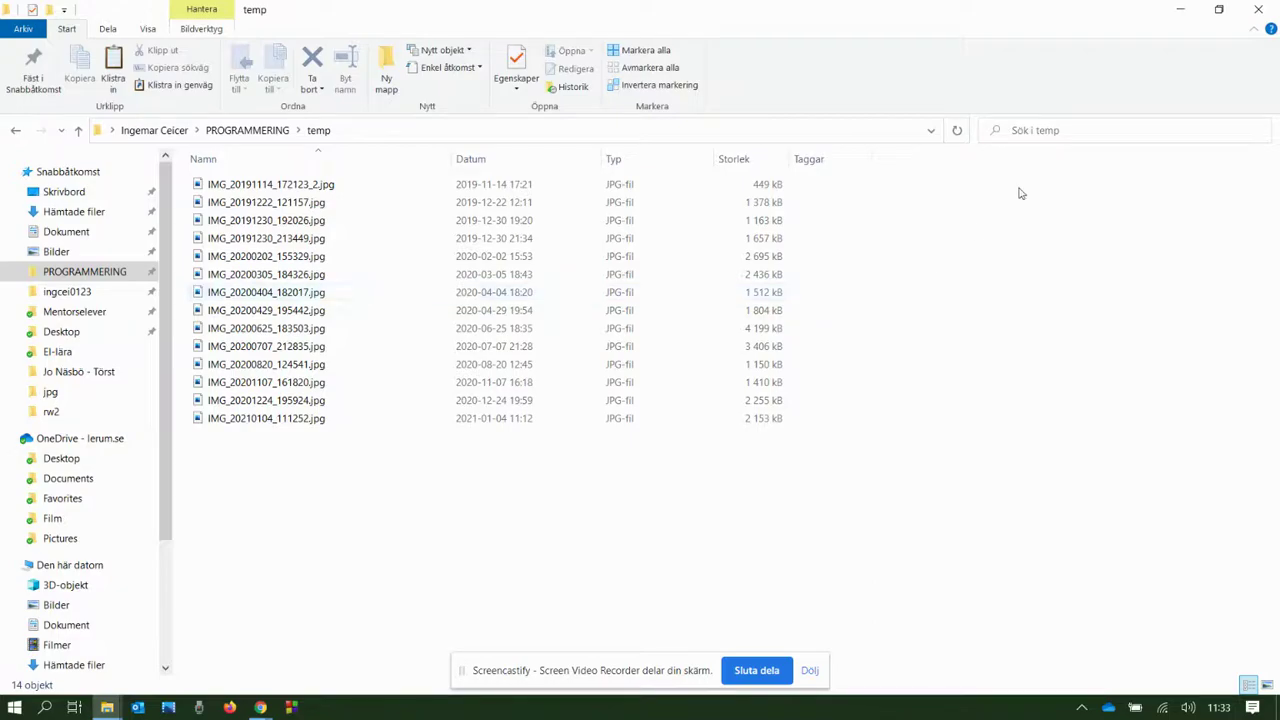
- Switch to EXIF ReName and review the file name pattern settings, keeping folders named after the year the picture was taken
{"action": "left_click", "coordinate": [1182, 11]}
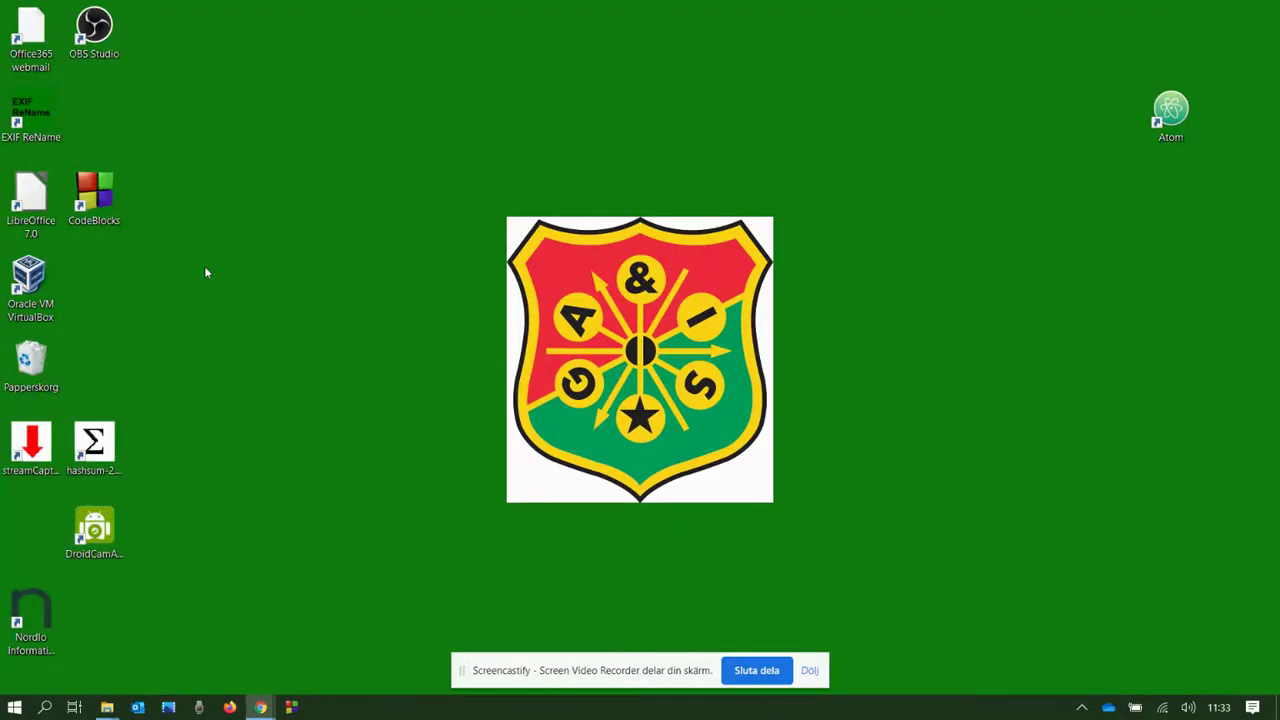
{"action": "double_click", "coordinate": [40, 116]}
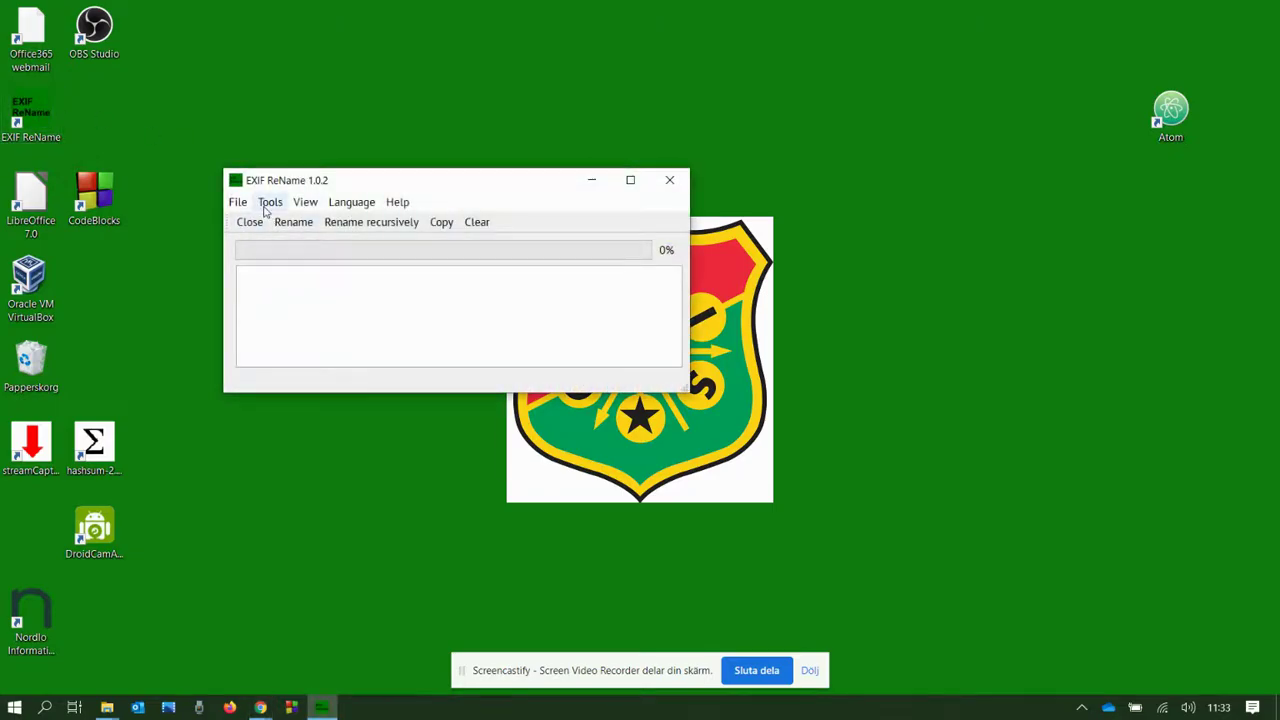
{"action": "left_click", "coordinate": [268, 206]}
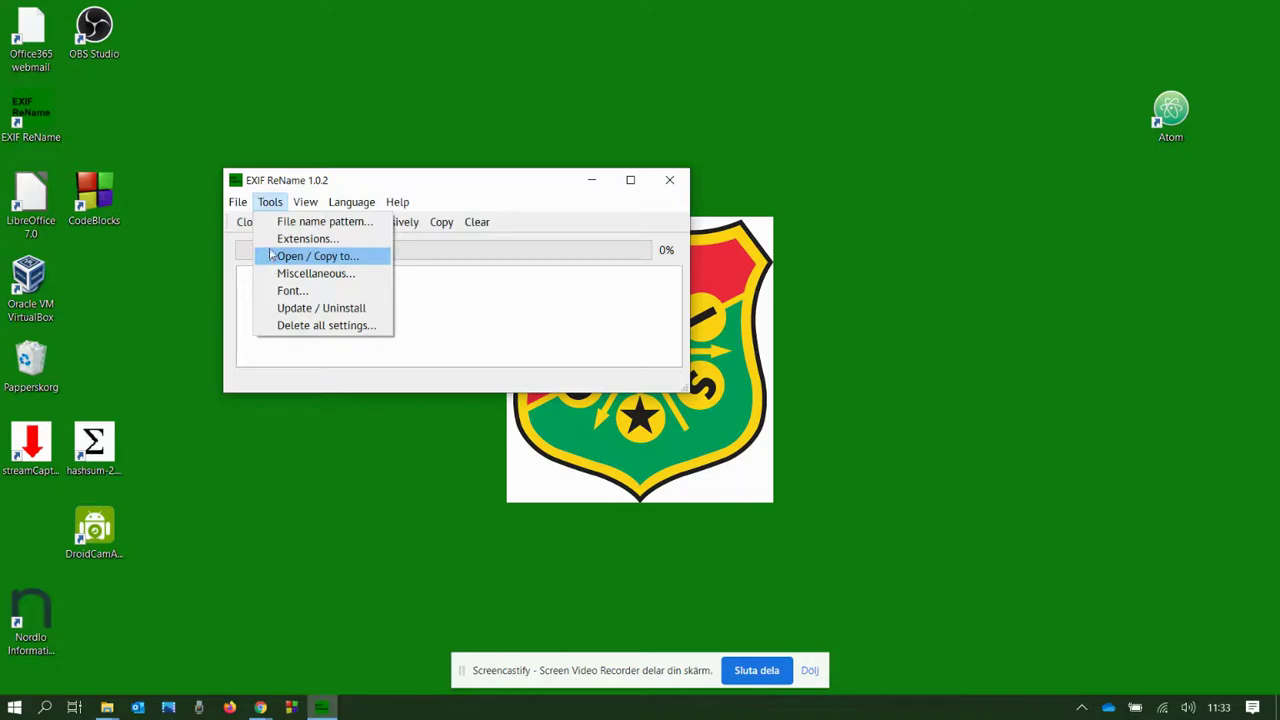
{"action": "left_click", "coordinate": [268, 221]}
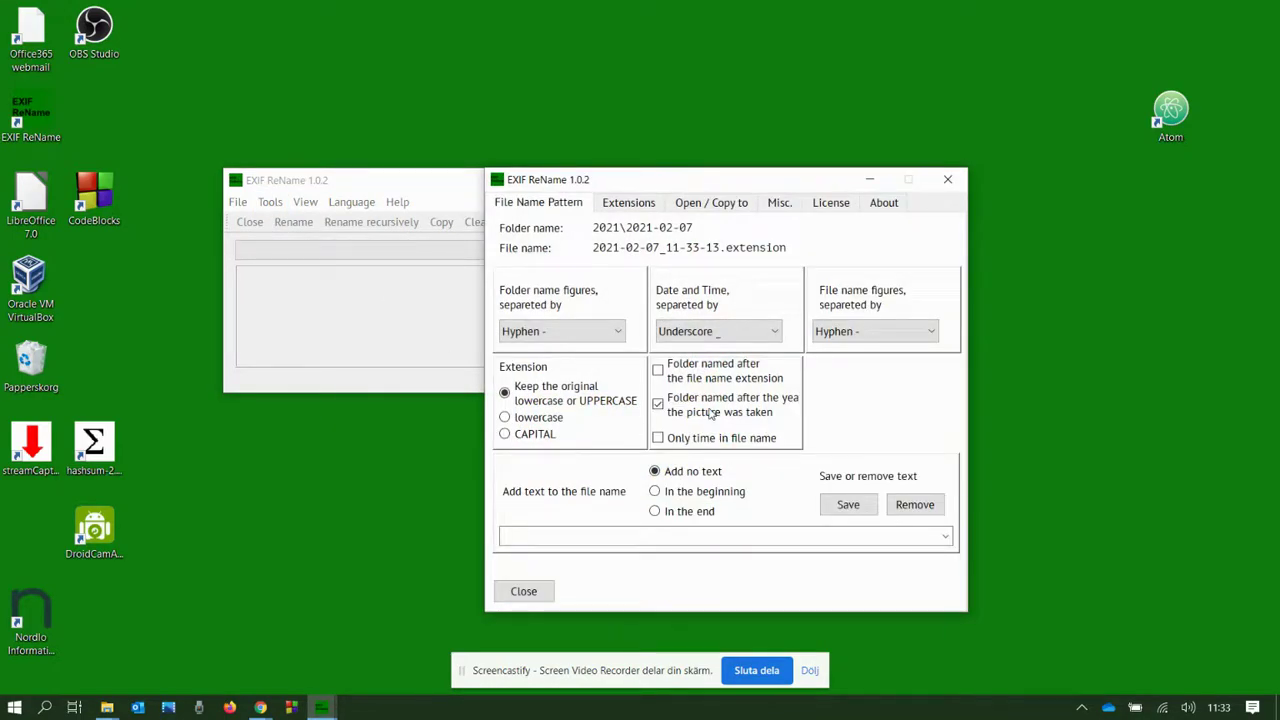
{"action": "left_click", "coordinate": [659, 404]}
{"action": "left_click", "coordinate": [659, 405]}
{"action": "left_click", "coordinate": [523, 591]}
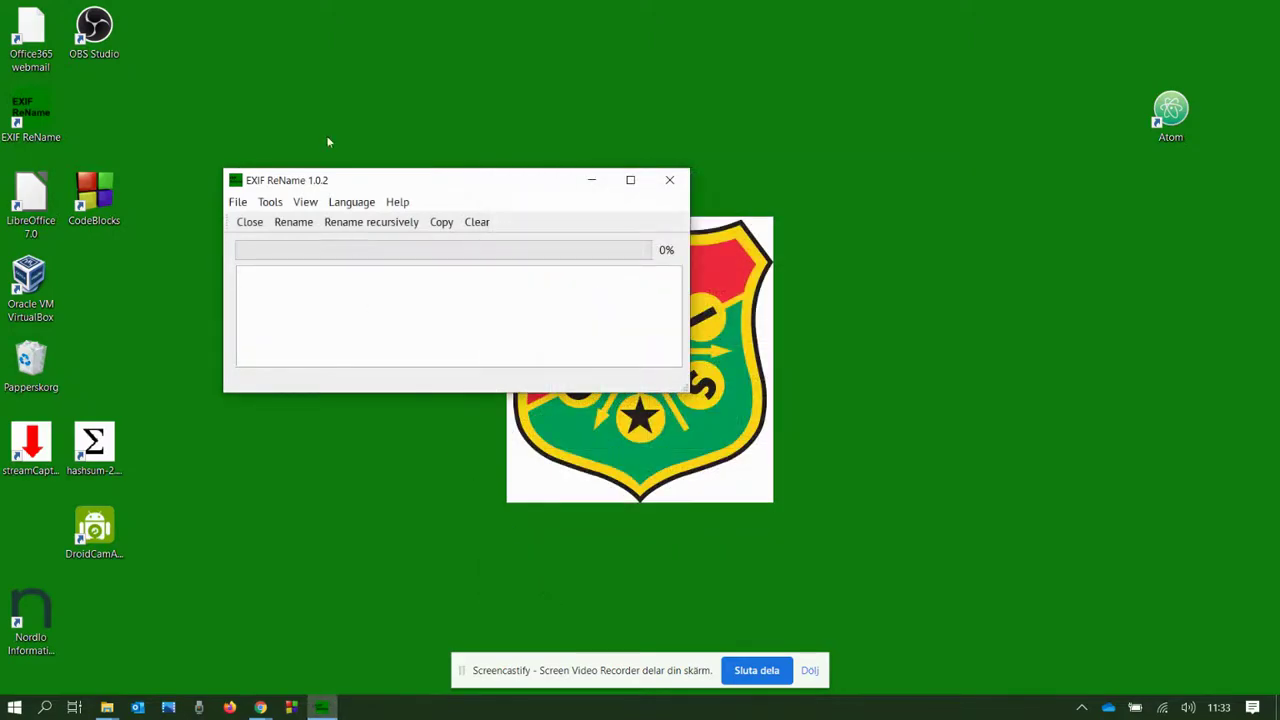
- Start a Copy operation, list all file types (Alla filer), and choose every photo in PROGRAMMERING's temp folder as the source
{"action": "left_click", "coordinate": [438, 222]}
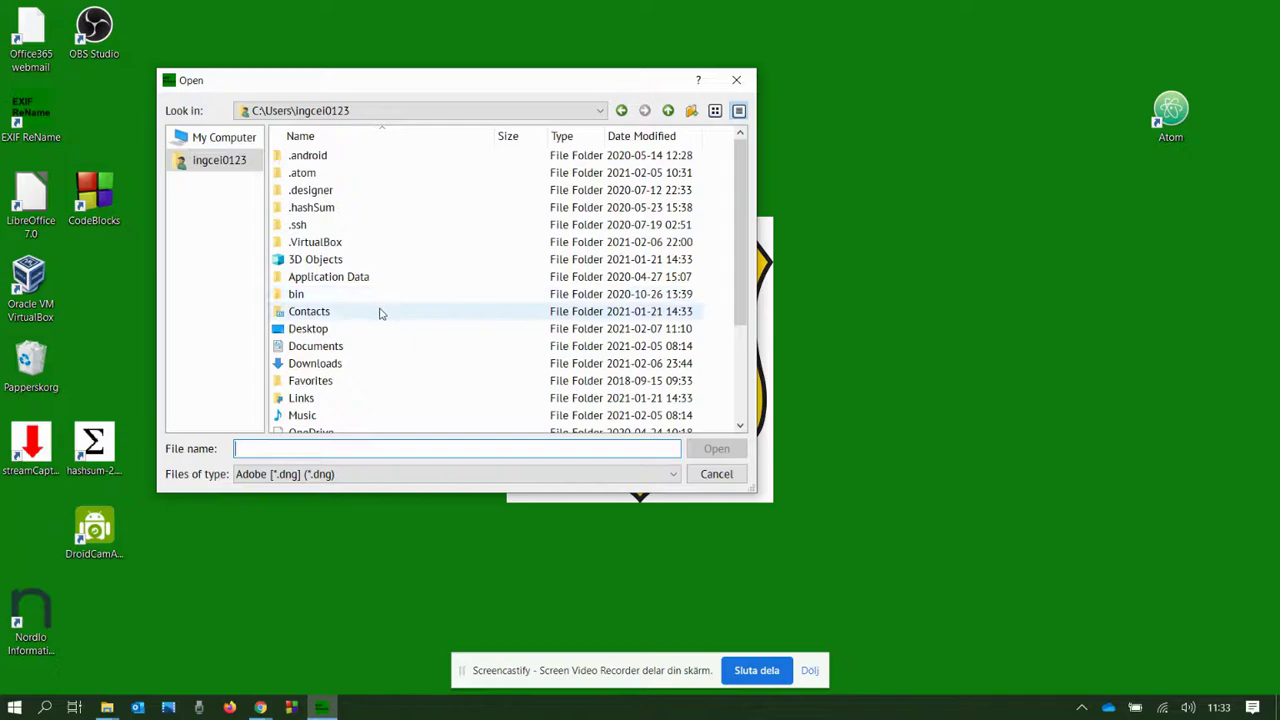
{"action": "scroll", "coordinate": [372, 327], "scroll_direction": "down", "scroll_amount": 2}
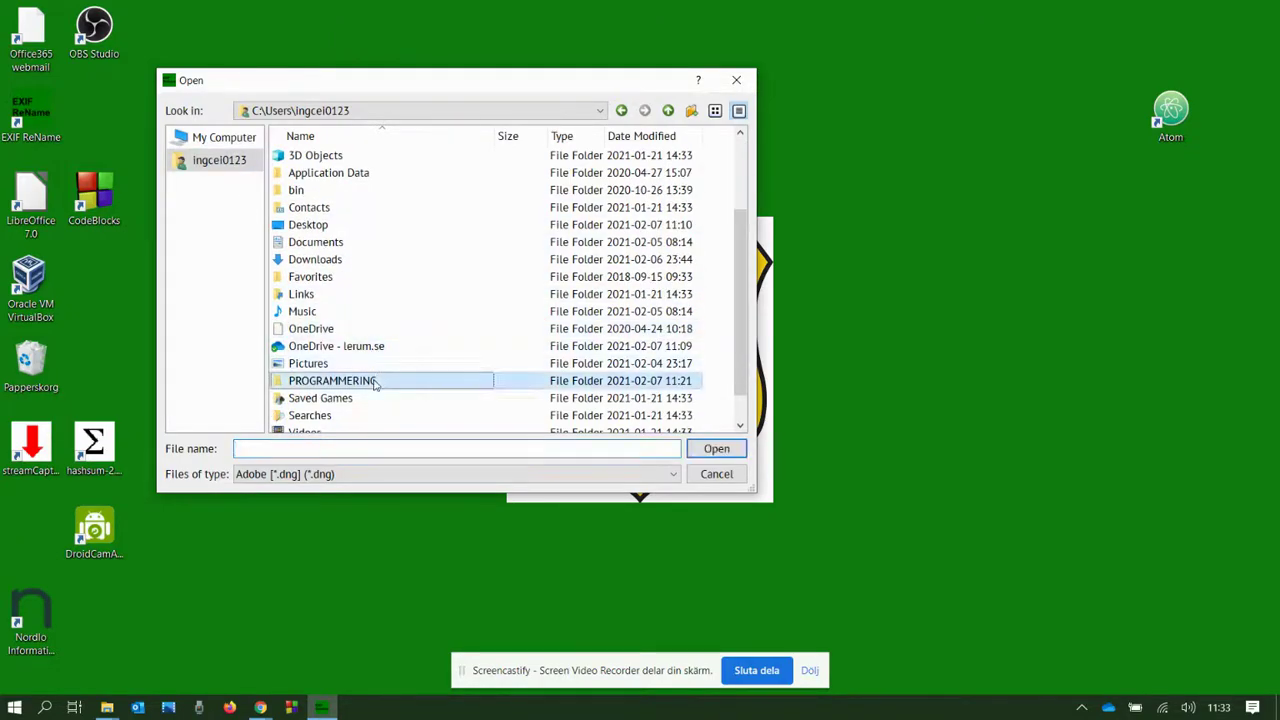
{"action": "double_click", "coordinate": [372, 379]}
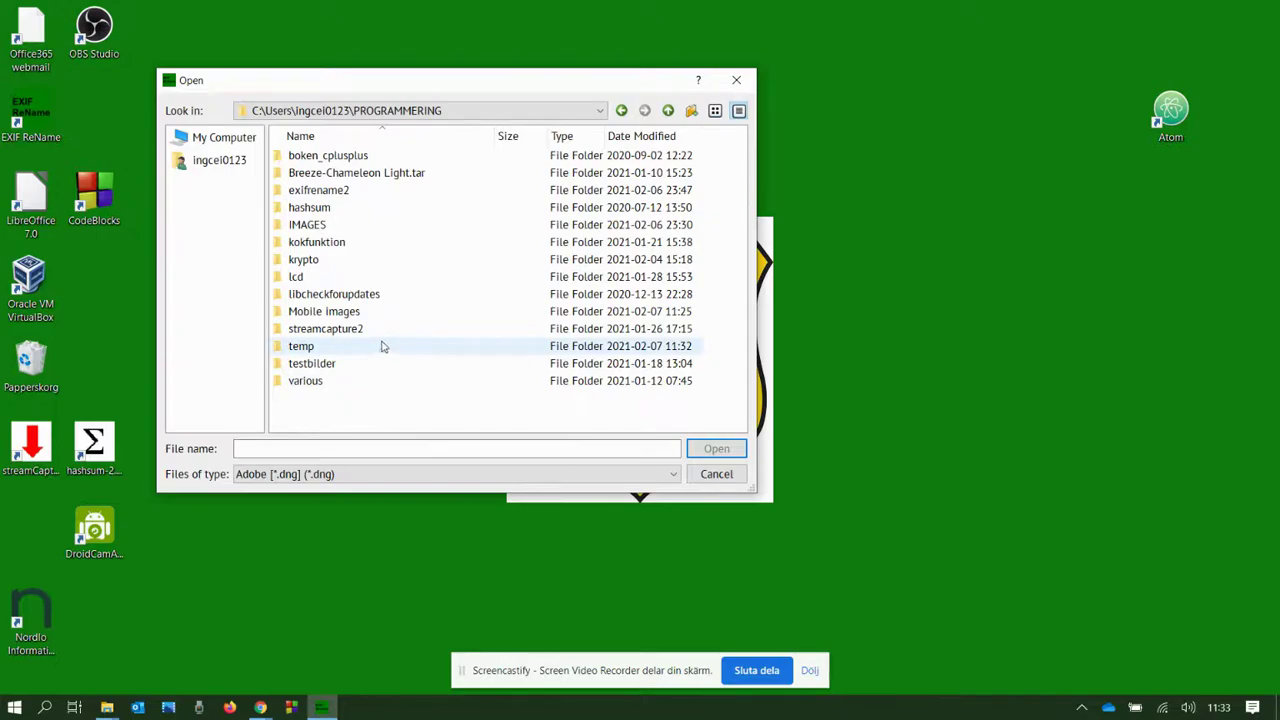
{"action": "double_click", "coordinate": [381, 346]}
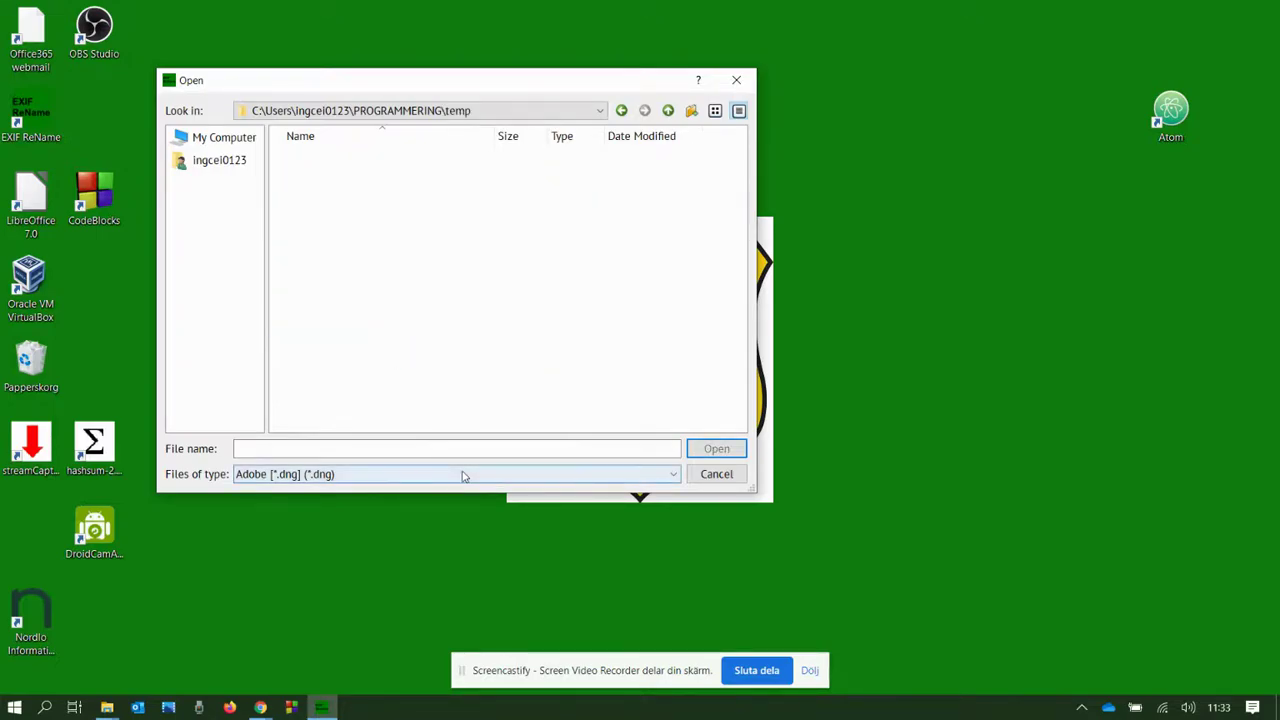
{"action": "left_click", "coordinate": [646, 476]}
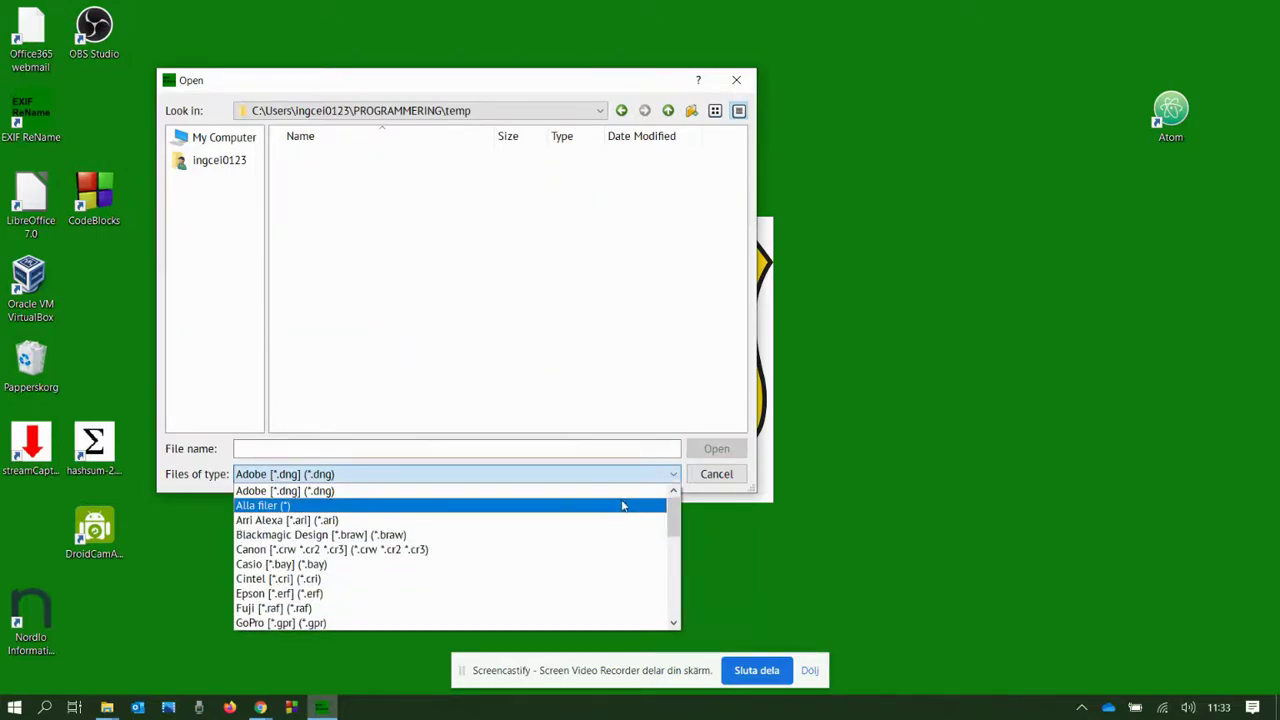
{"action": "left_click", "coordinate": [616, 505]}
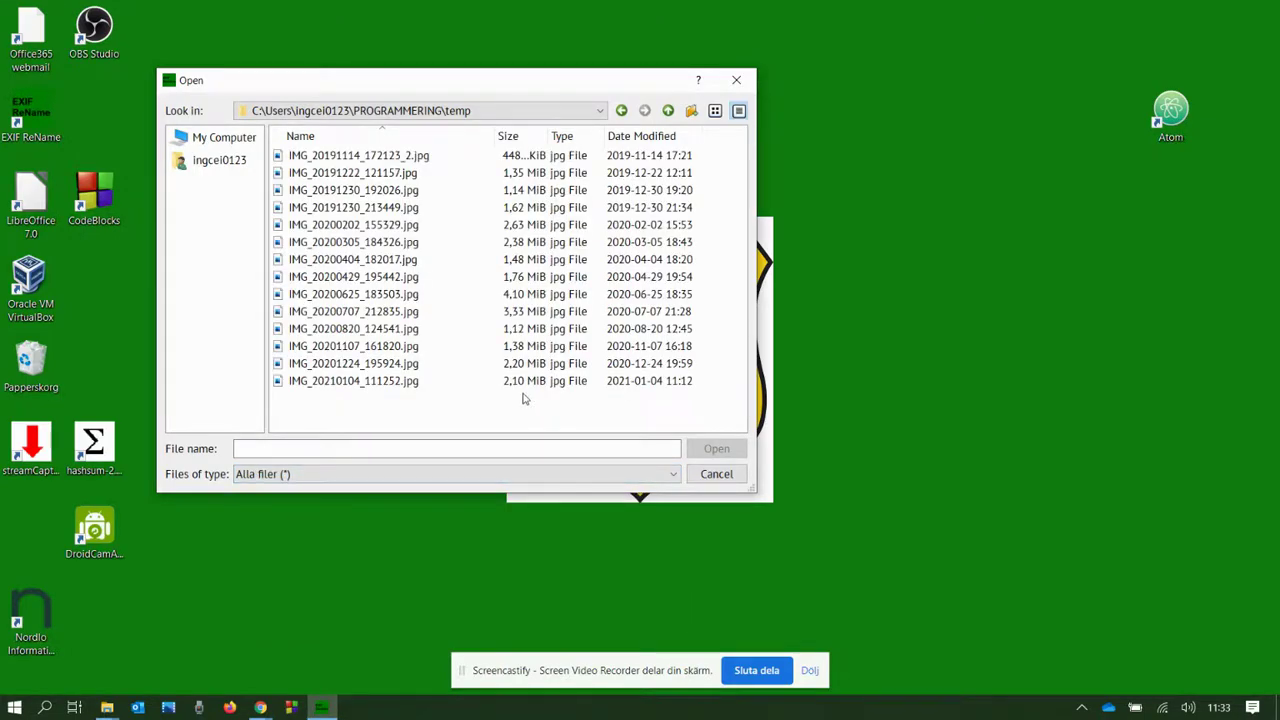
{"action": "left_click", "coordinate": [515, 346]}
{"action": "key", "text": "ctrl+a"}
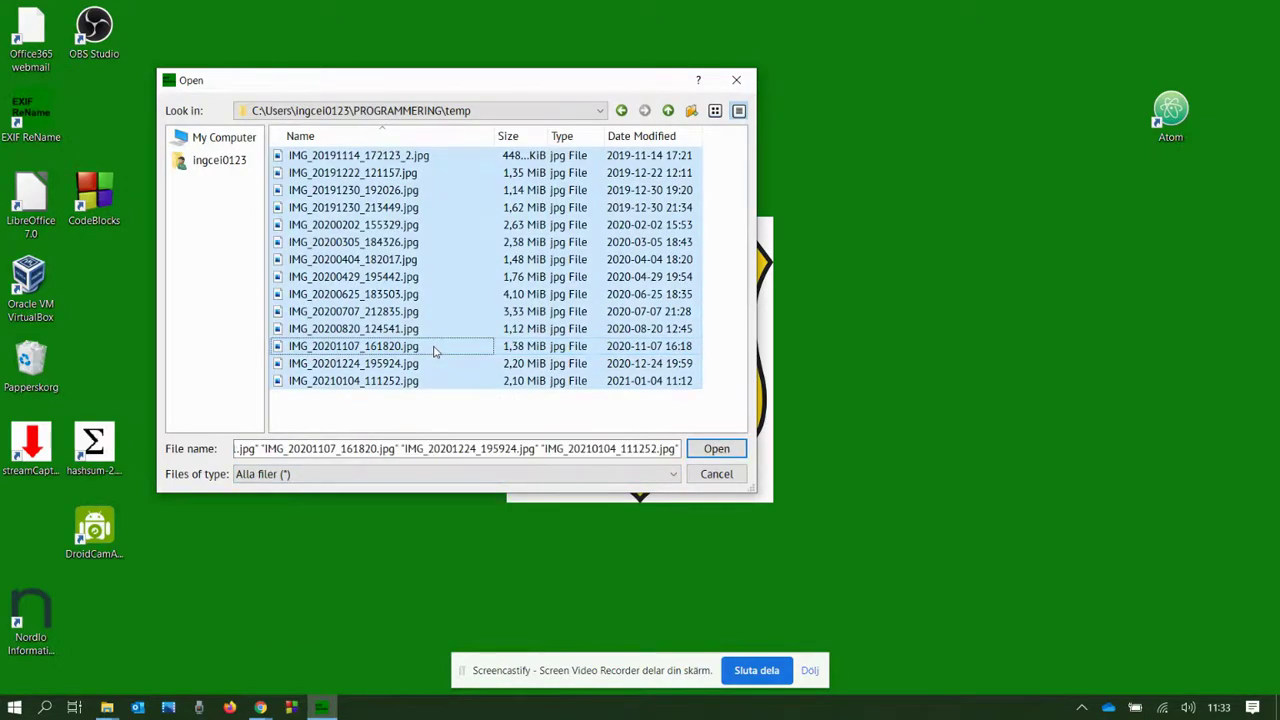
{"action": "left_click", "coordinate": [716, 449]}
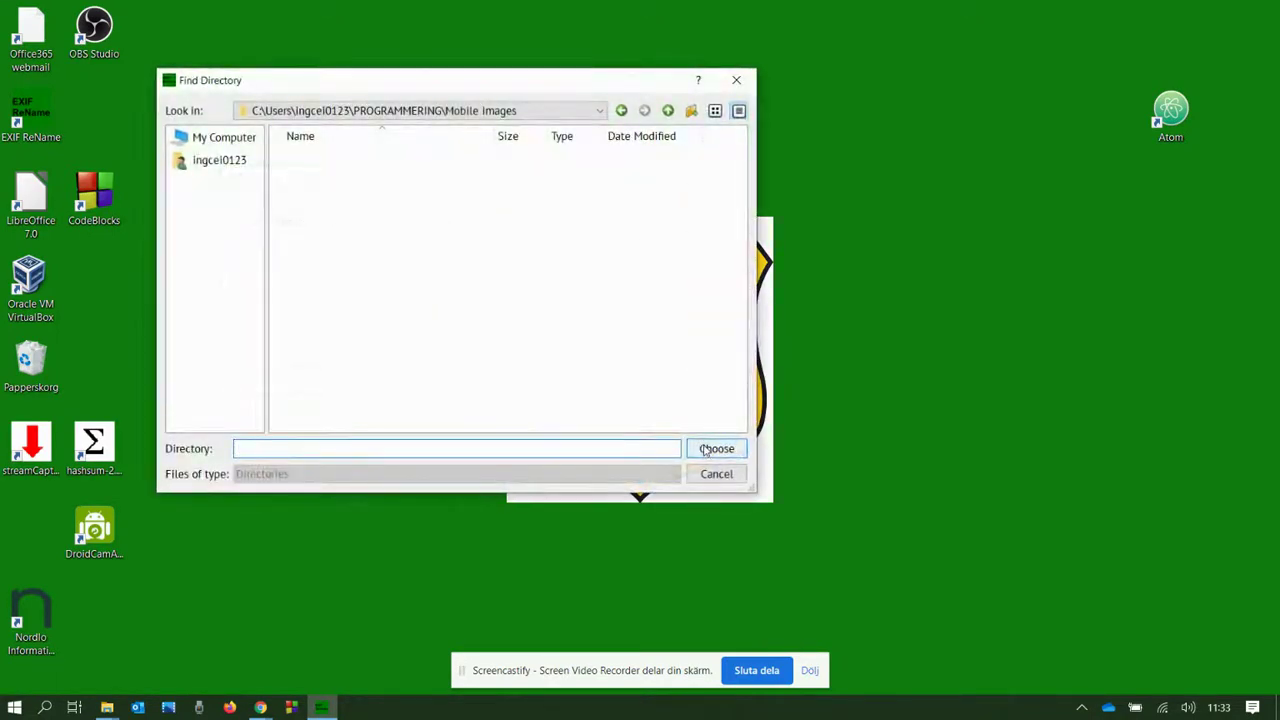
- Choose the Mobile images folder inside PROGRAMMERING as the destination and run the copy
{"action": "left_click", "coordinate": [252, 162]}
{"action": "scroll", "coordinate": [380, 333], "scroll_direction": "down", "scroll_amount": 5}
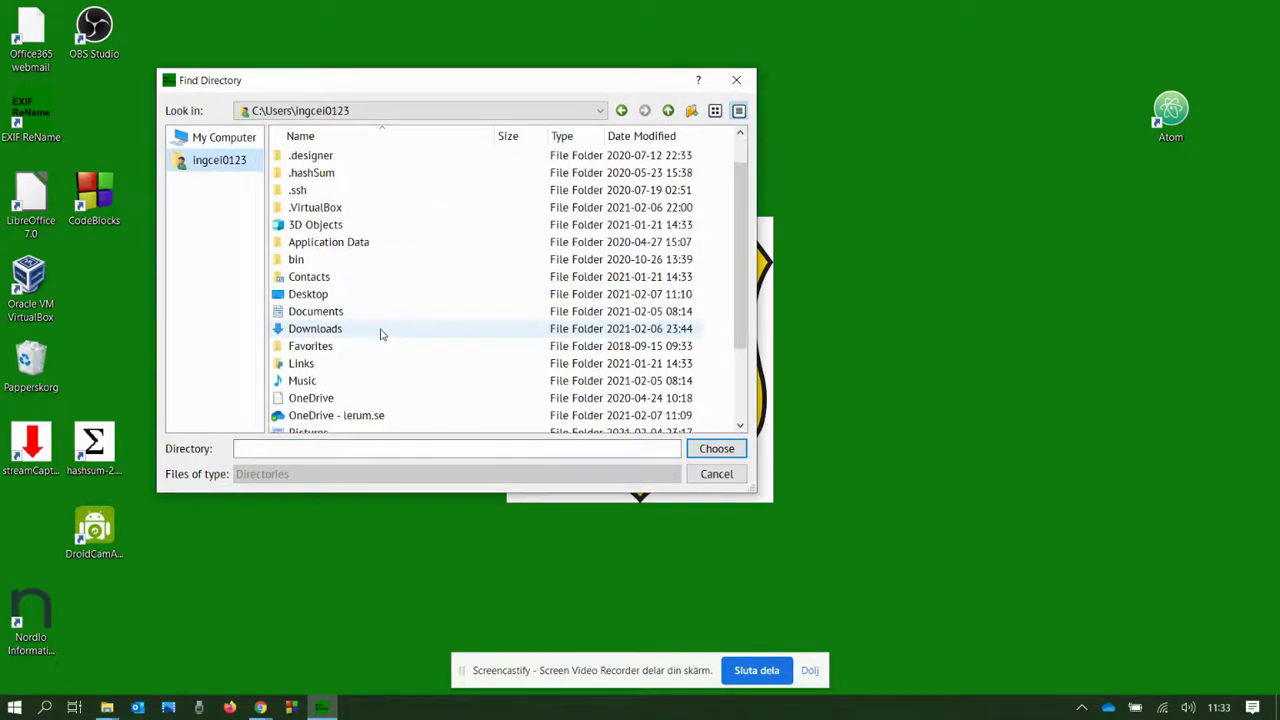
{"action": "double_click", "coordinate": [378, 397]}
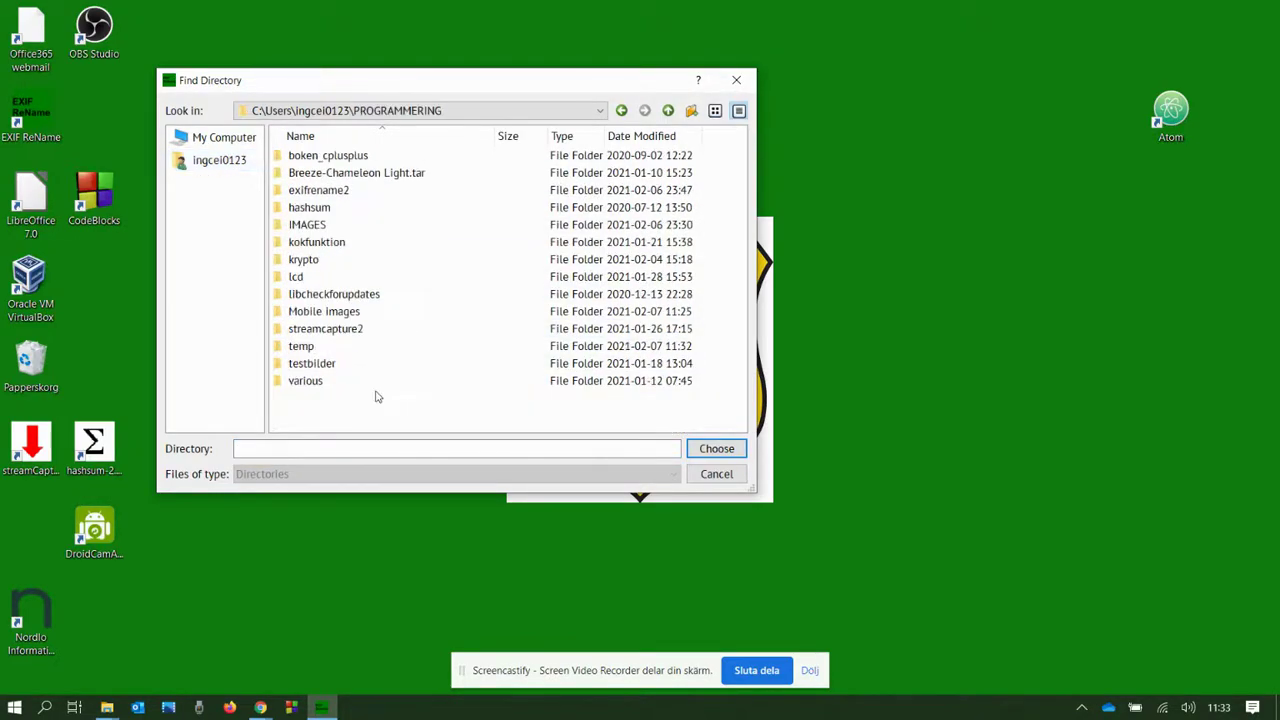
{"action": "double_click", "coordinate": [378, 313]}
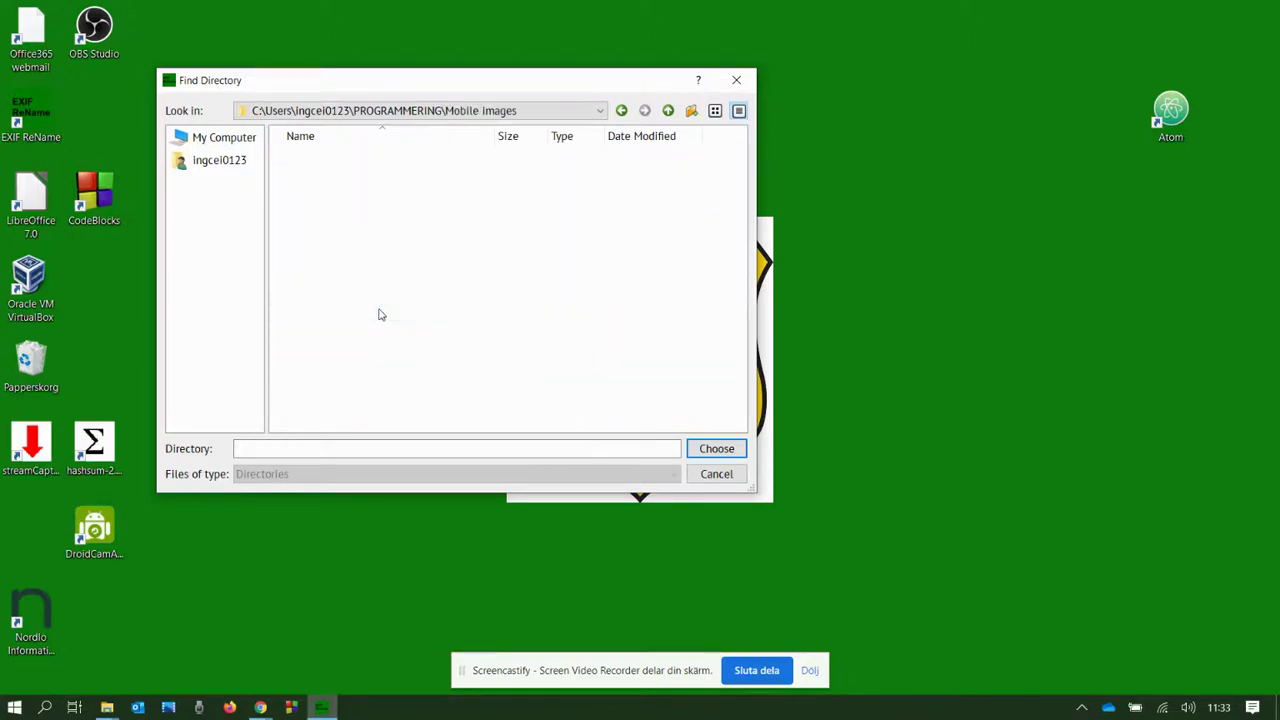
{"action": "left_click", "coordinate": [717, 449]}
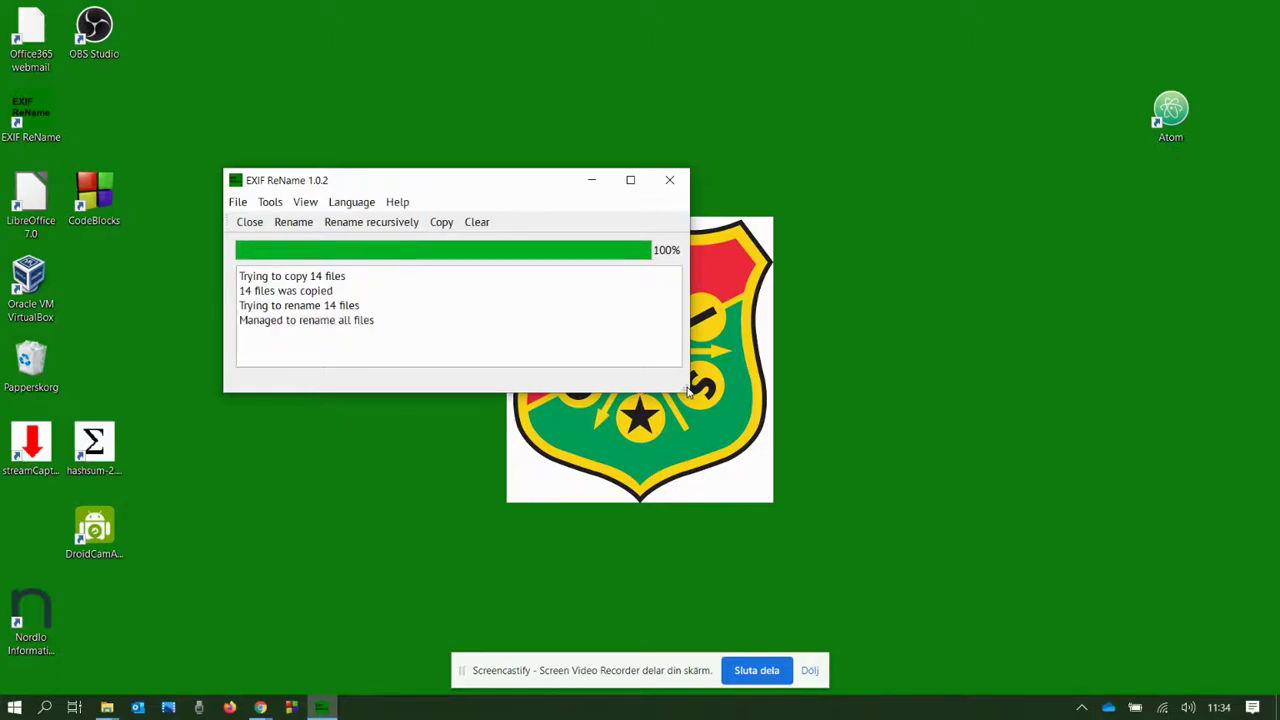
- Enlarge the EXIF ReName window and its log text to read the copy report, and close the program
{"action": "left_click_drag", "start_coordinate": [687, 392], "coordinate": [865, 636]}
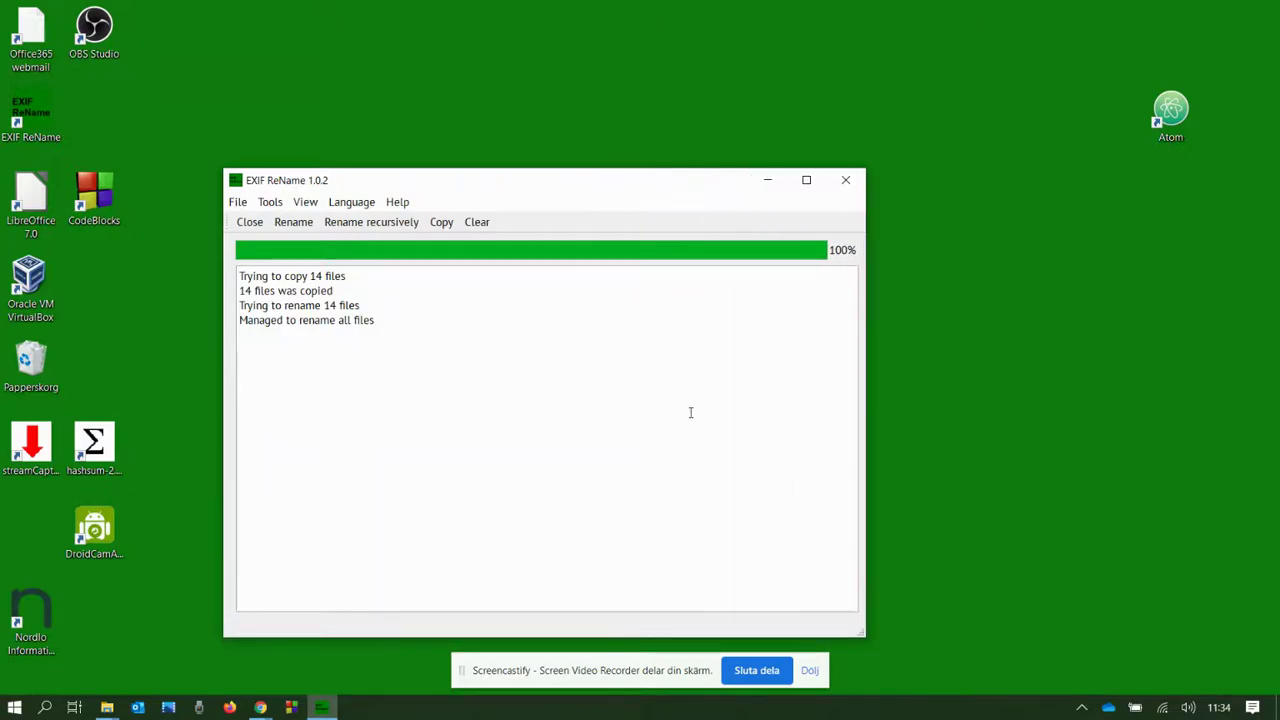
{"action": "key", "text": "ctrl+plus"}
{"action": "key", "text": "ctrl+plus"}
{"action": "key", "text": "ctrl+plus"}
{"action": "key", "text": "ctrl+plus"}
{"action": "key", "text": "ctrl+plus"}
{"action": "key", "text": "ctrl+plus"}
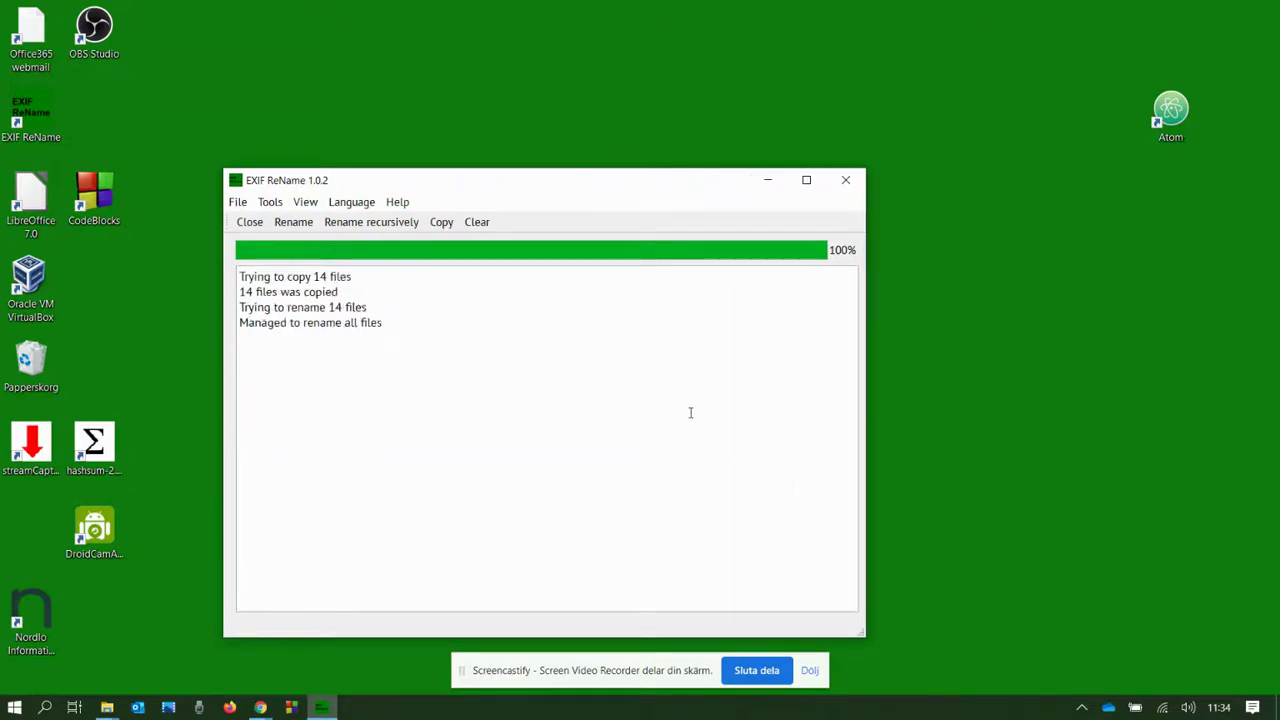
{"action": "key", "text": "ctrl+plus"}
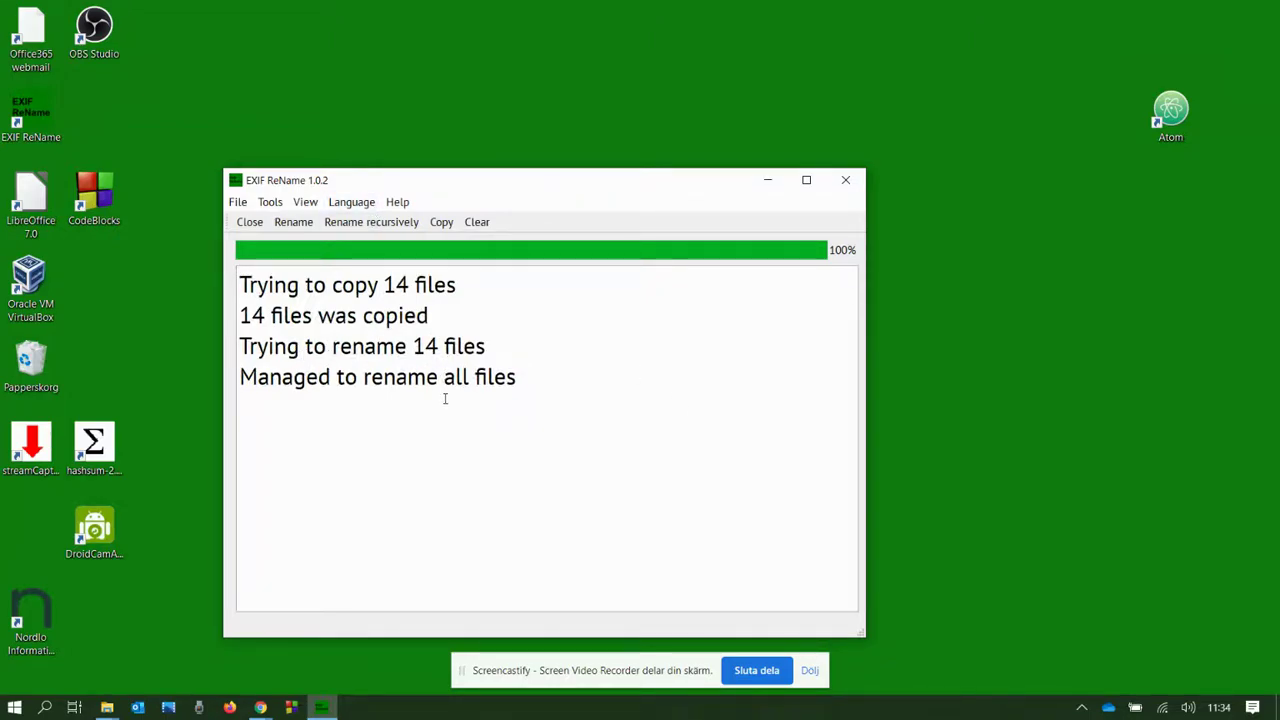
{"action": "left_click", "coordinate": [845, 180]}
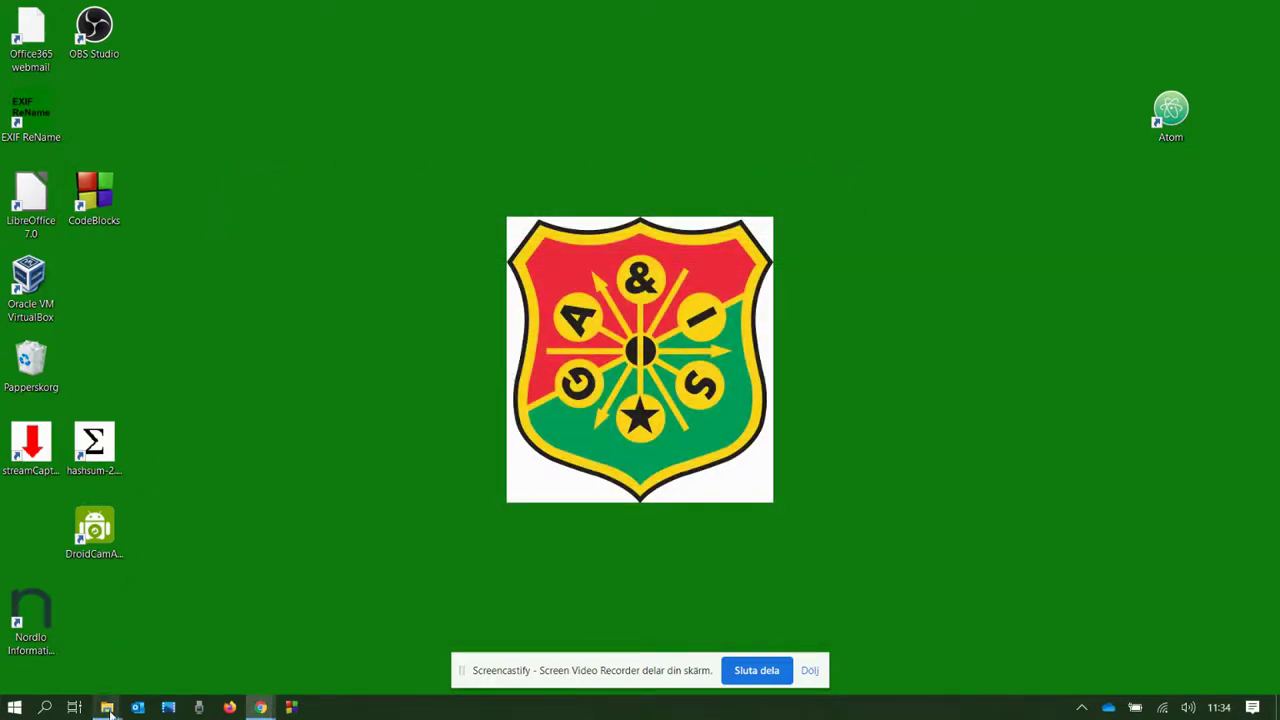
- Switch to File Explorer, check the original photos and path of the temp folder, and open Mobile images inside PROGRAMMERING
{"action": "mouse_move", "coordinate": [109, 709]}
{"action": "left_click", "coordinate": [240, 672]}
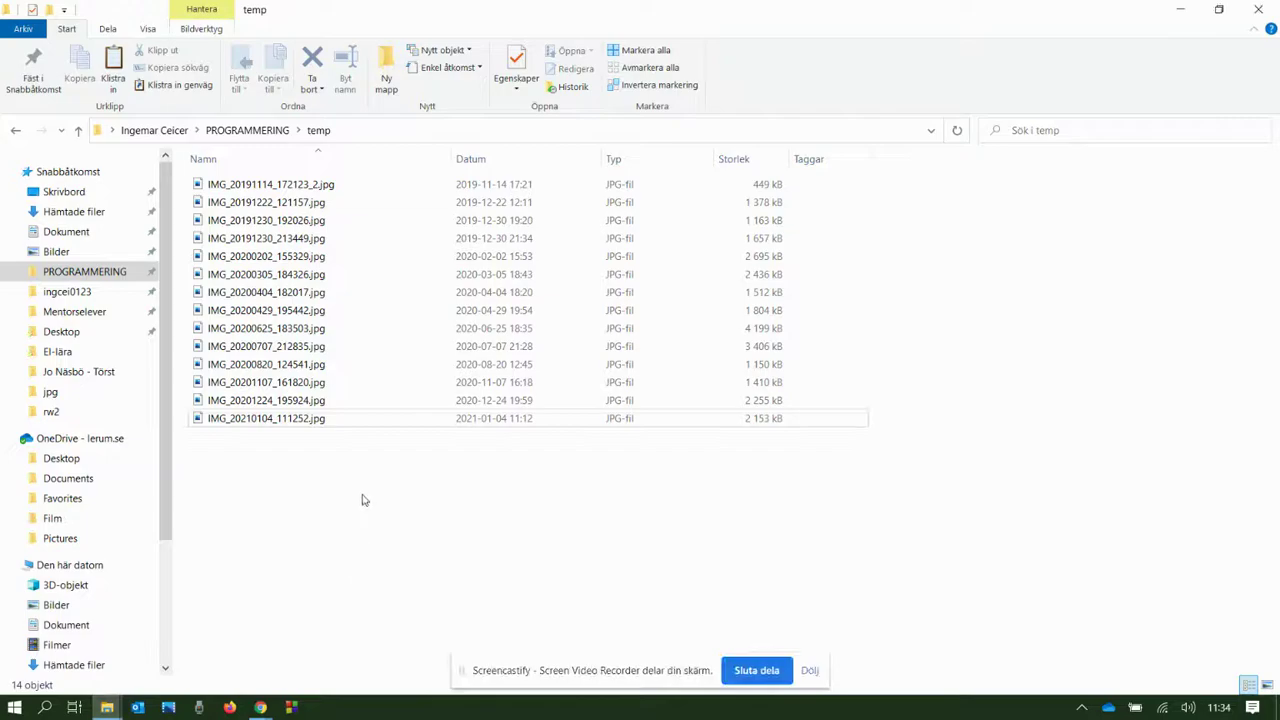
{"action": "left_click", "coordinate": [421, 133]}
{"action": "left_click", "coordinate": [421, 131]}
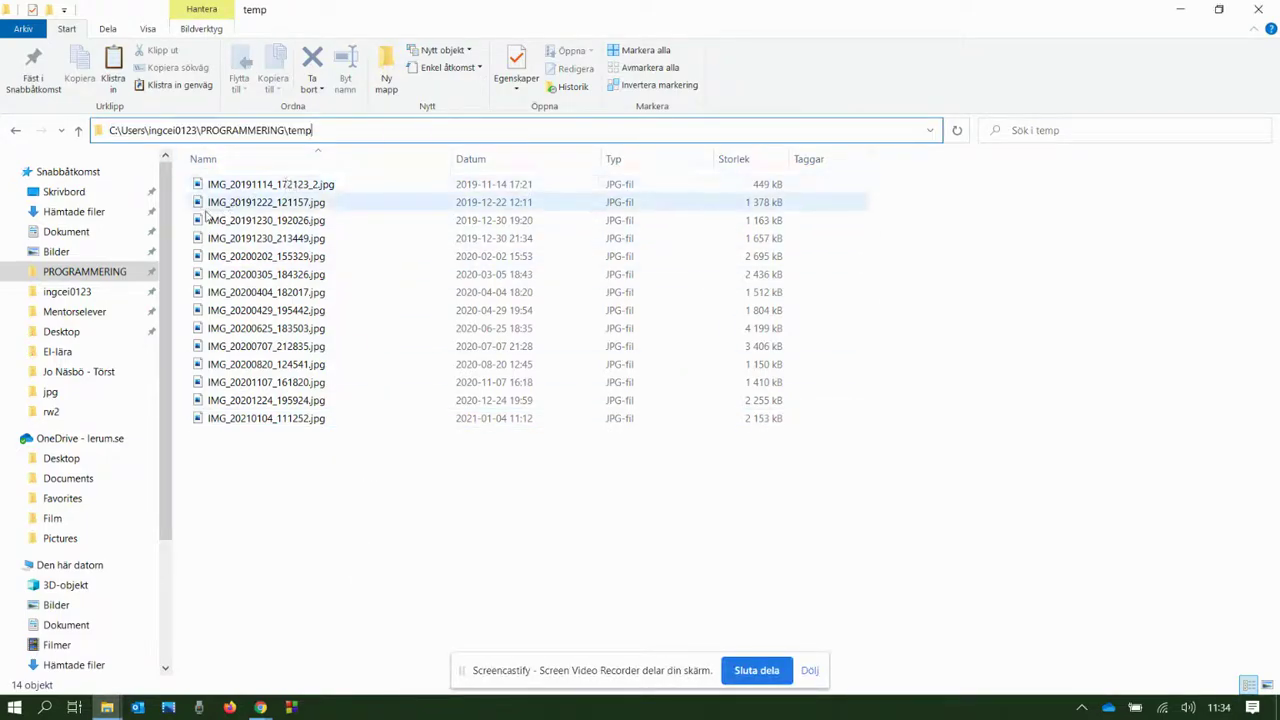
{"action": "left_click", "coordinate": [110, 274]}
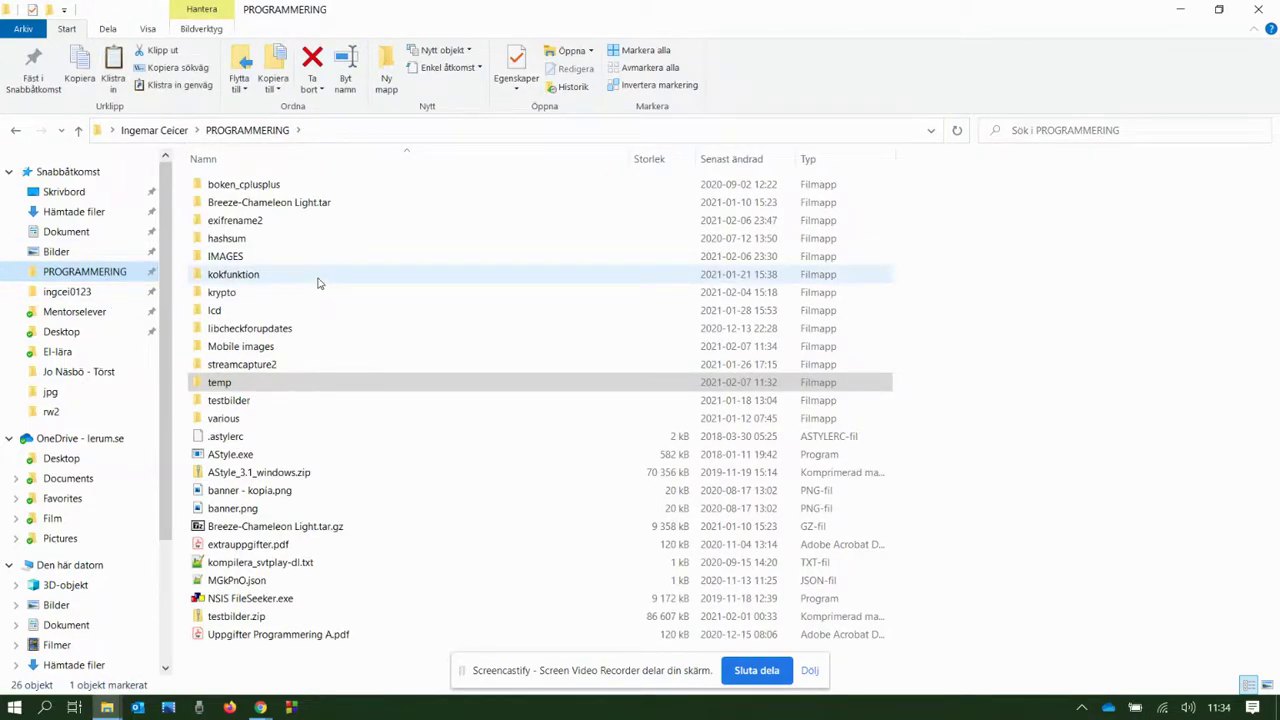
{"action": "double_click", "coordinate": [285, 349]}
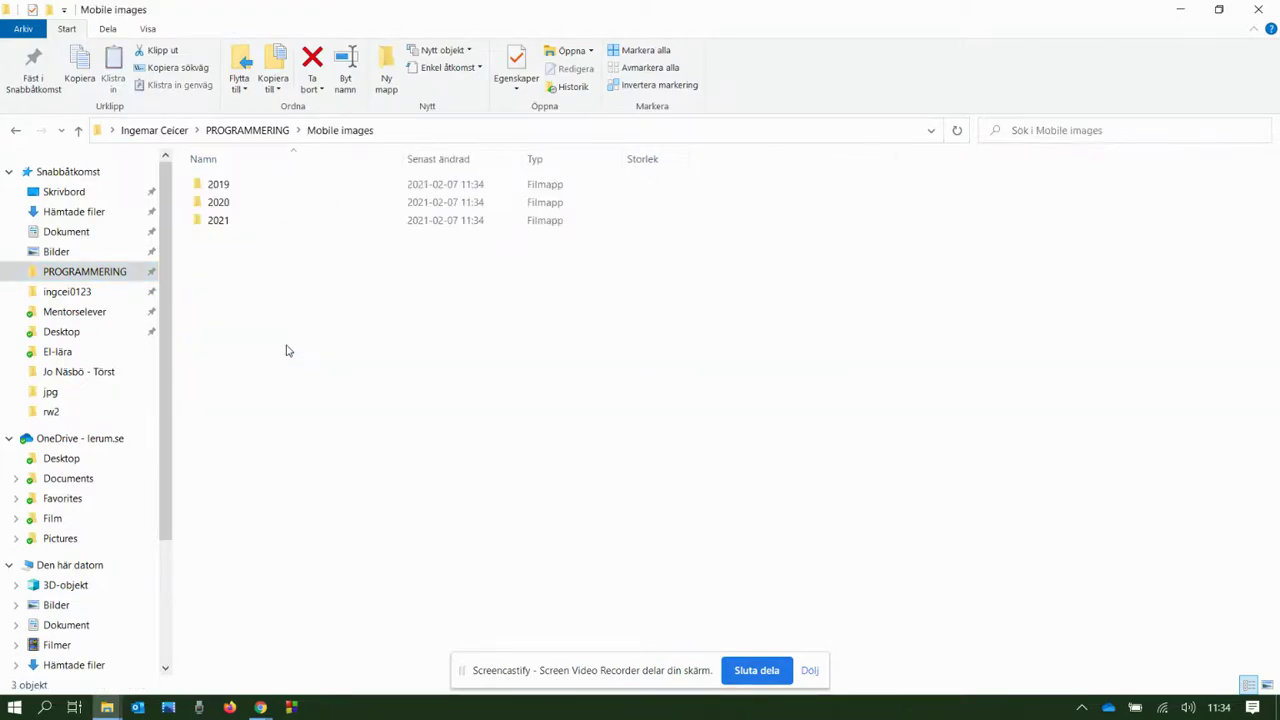
- Examine the renamed photos in the 2019-12-22 and 2019-12-30 folders under 2019, widening the Namn column in each
{"action": "double_click", "coordinate": [255, 186]}
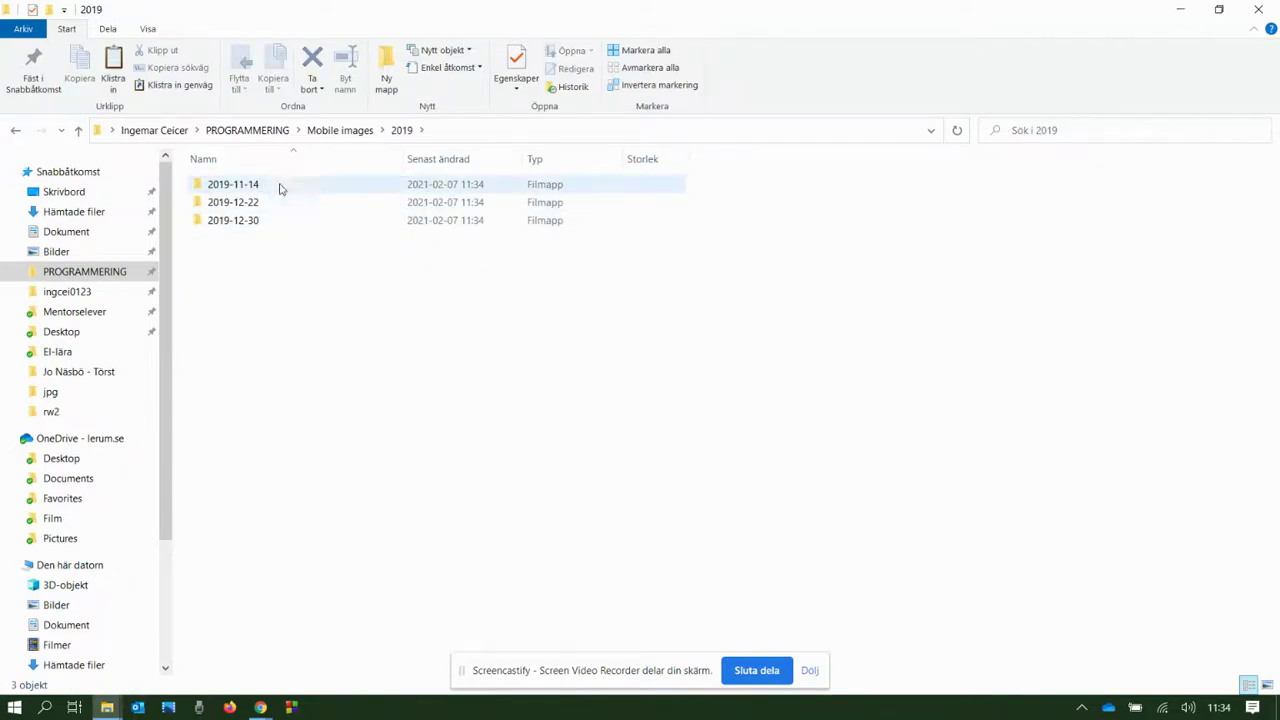
{"action": "double_click", "coordinate": [281, 203]}
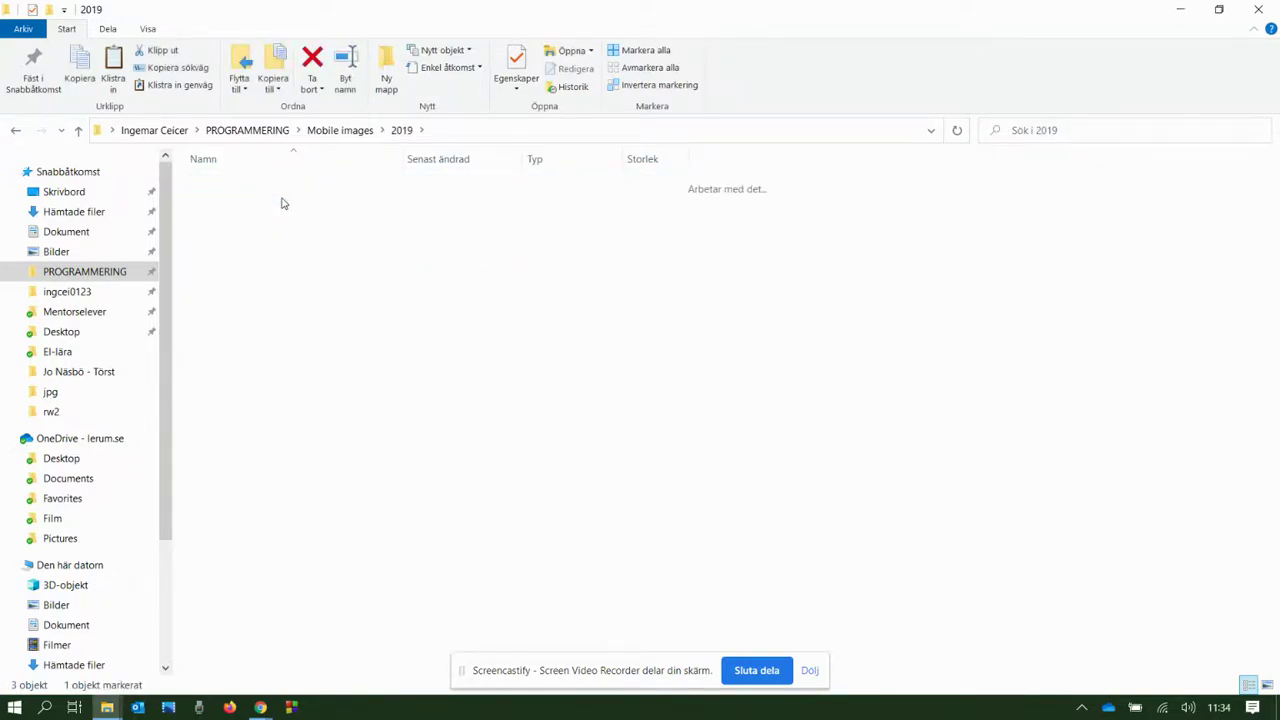
{"action": "left_click_drag", "start_coordinate": [326, 157], "coordinate": [500, 157]}
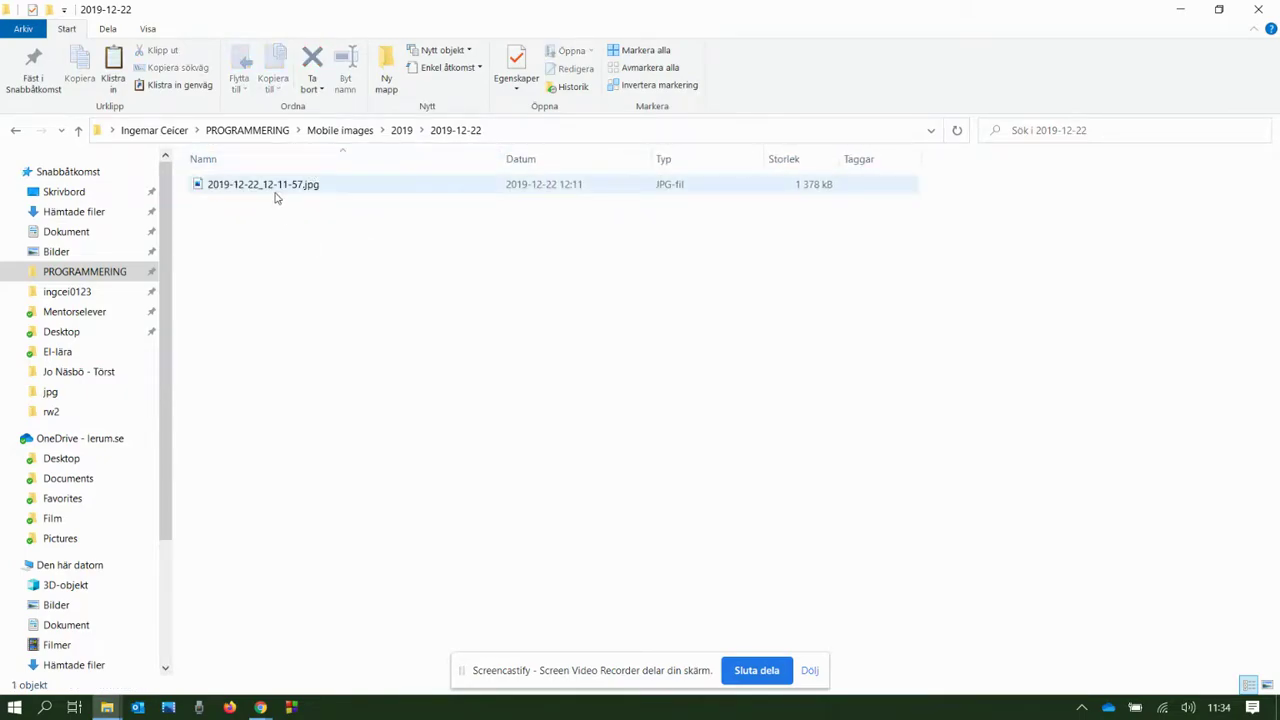
{"action": "left_click", "coordinate": [79, 132]}
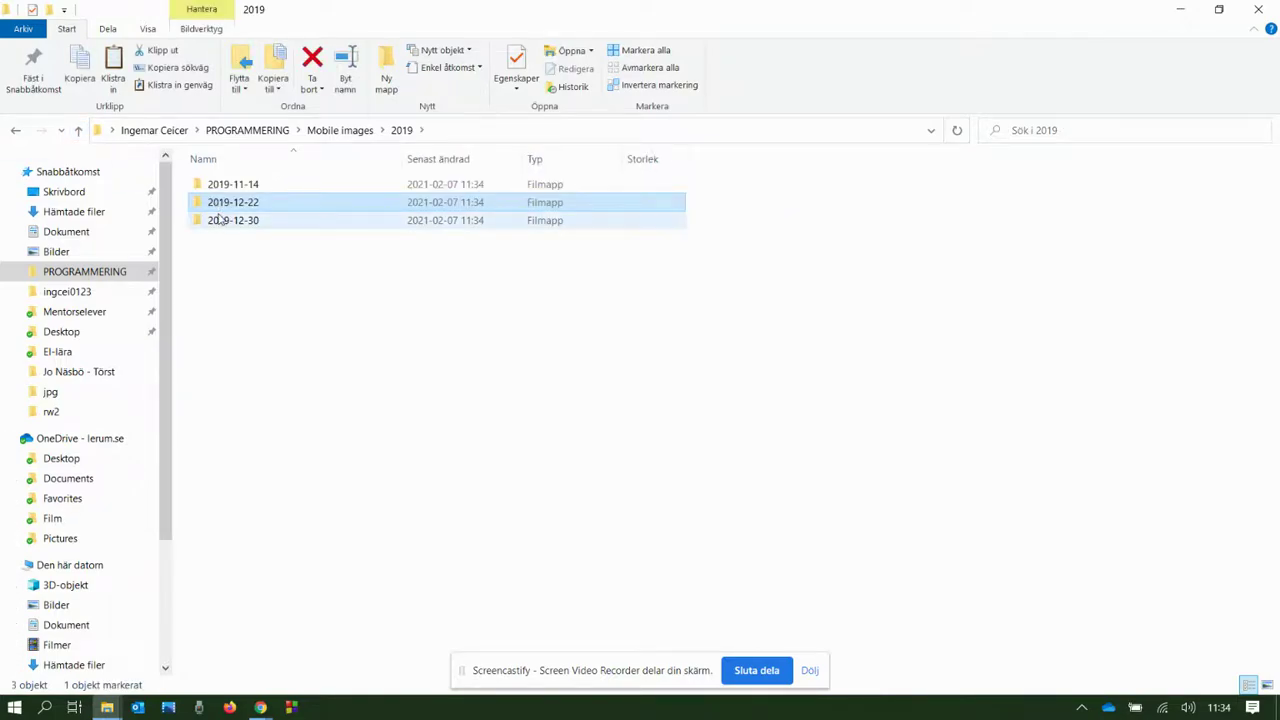
{"action": "double_click", "coordinate": [218, 219]}
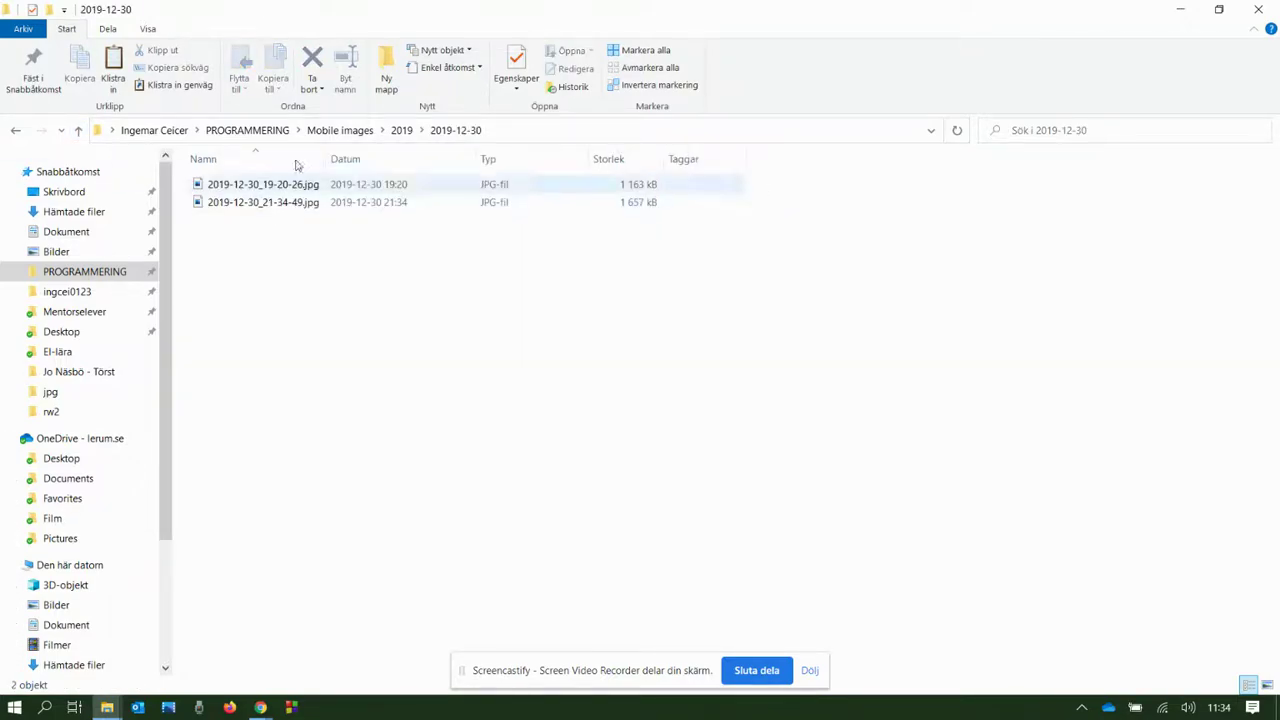
{"action": "left_click_drag", "start_coordinate": [330, 157], "coordinate": [446, 158]}
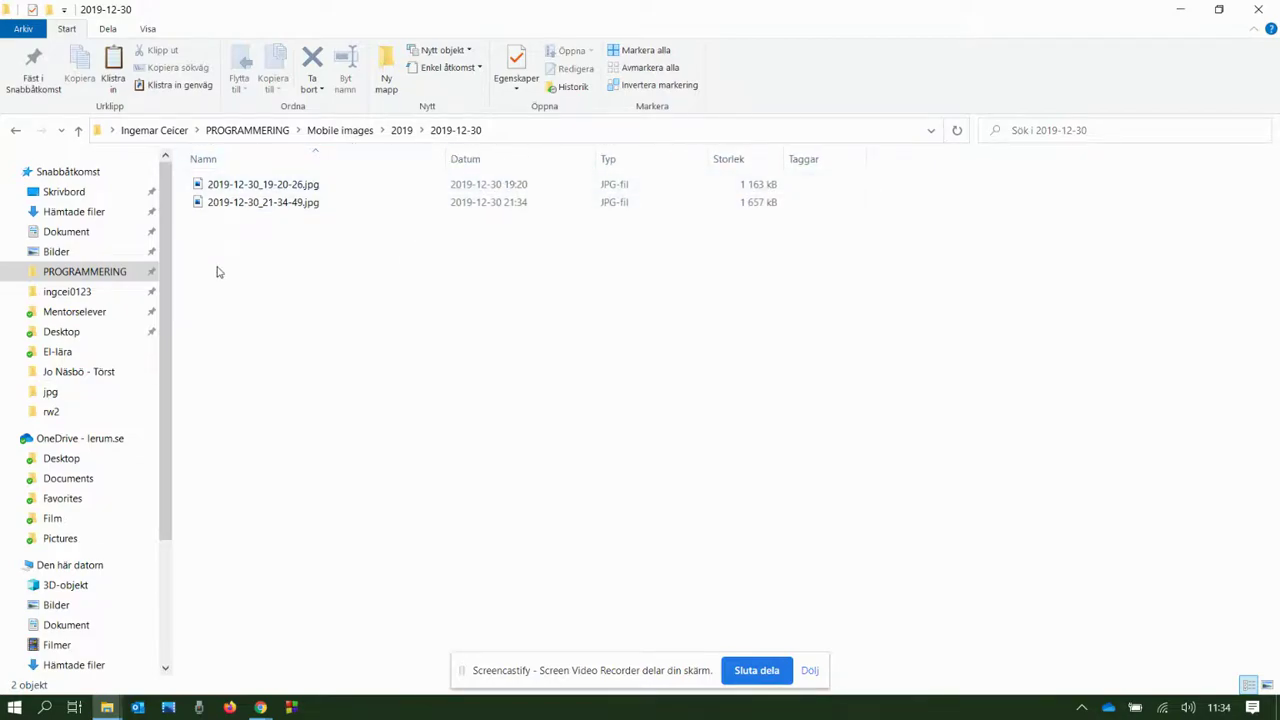
{"action": "left_click", "coordinate": [79, 132]}
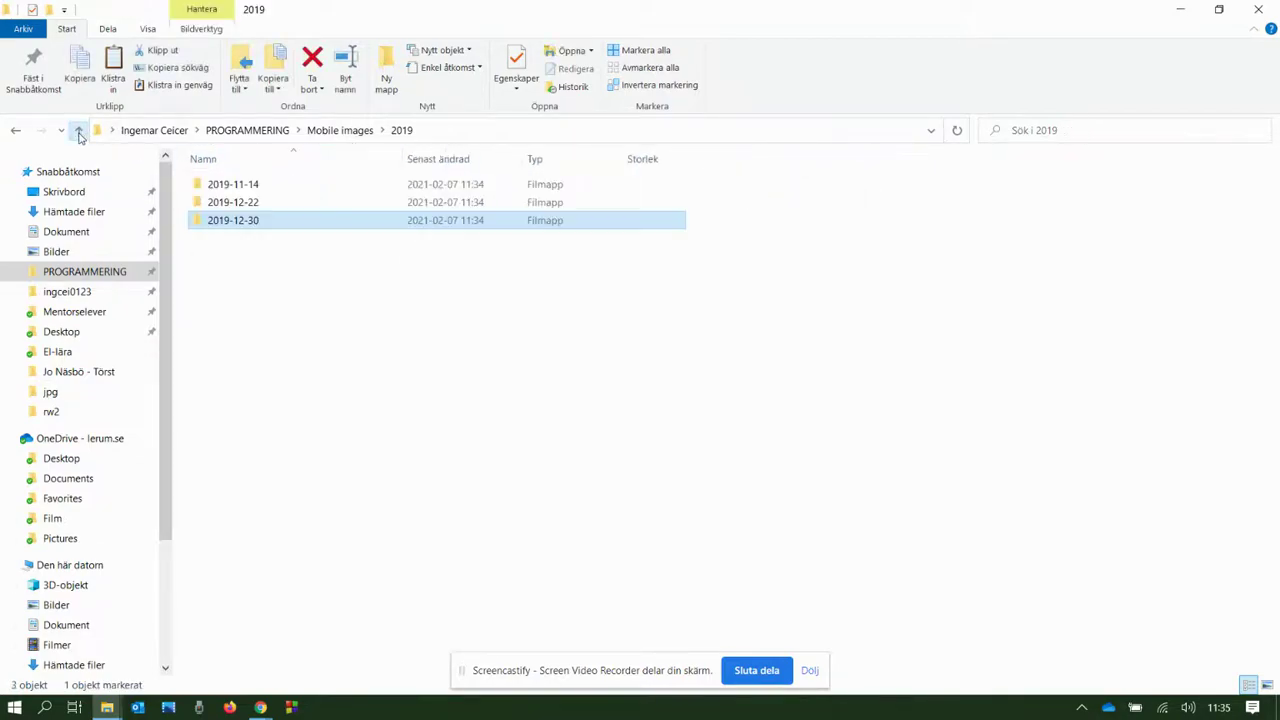
{"action": "left_click", "coordinate": [79, 132]}
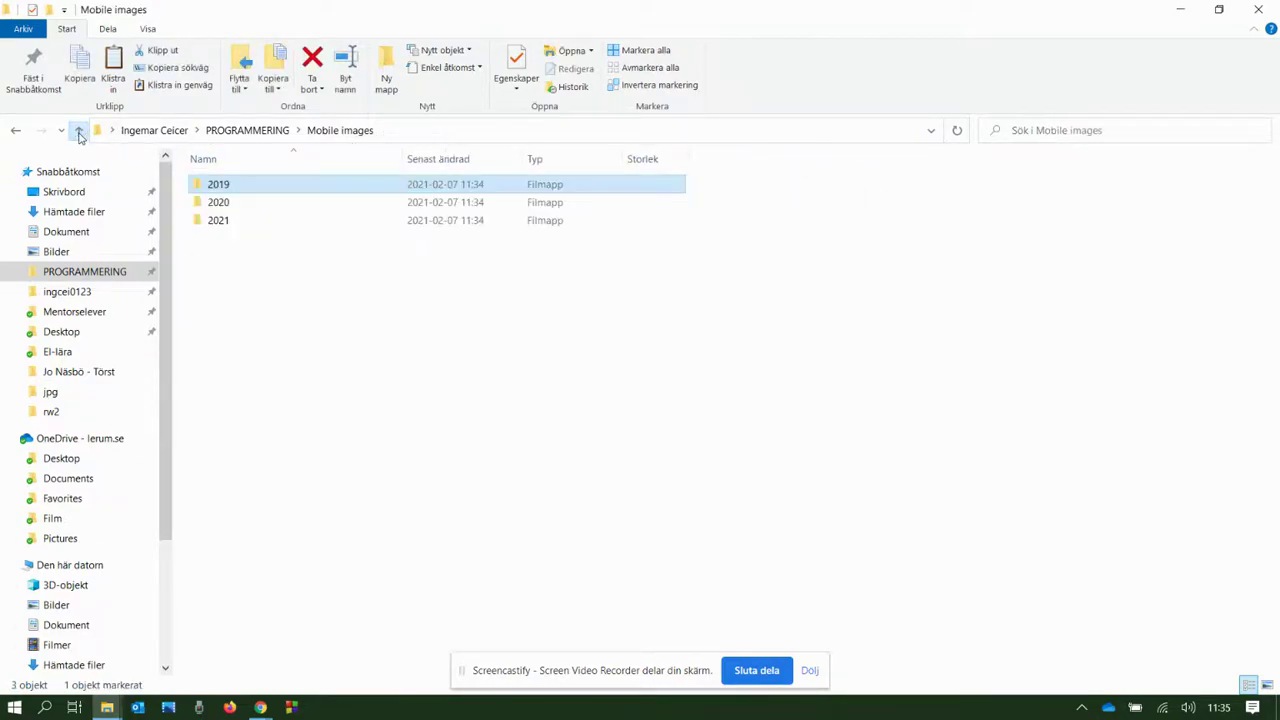
- Examine the renamed photo in the 2021-01-04 folder under 2021 with a wider Namn column, and close File Explorer
{"action": "double_click", "coordinate": [232, 224]}
{"action": "double_click", "coordinate": [237, 191]}
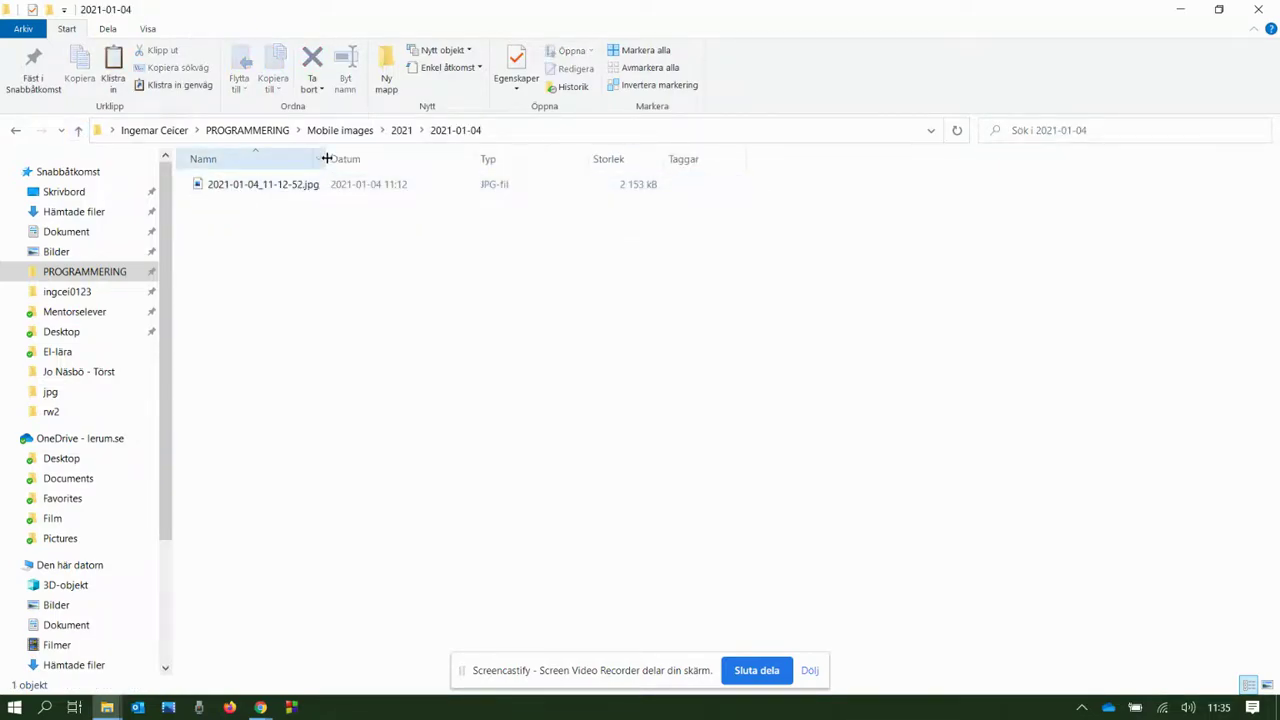
{"action": "left_click_drag", "start_coordinate": [327, 159], "coordinate": [424, 159]}
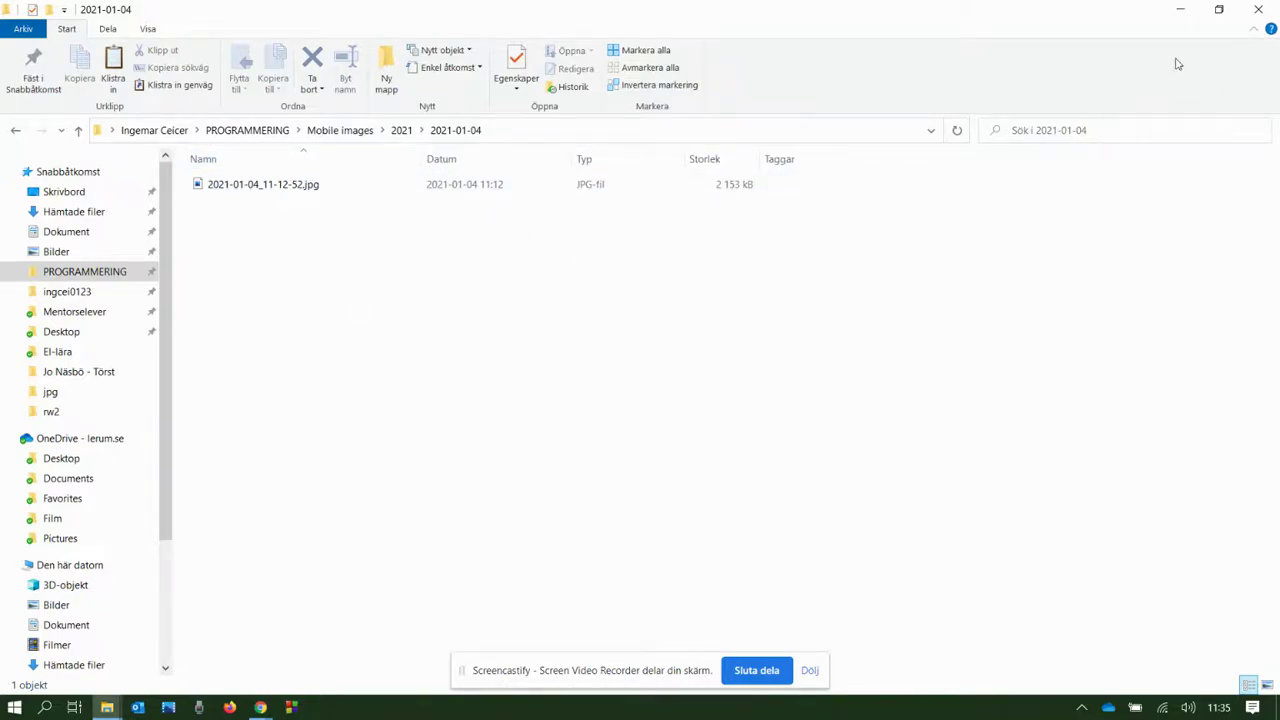
{"action": "left_click", "coordinate": [1257, 12]}
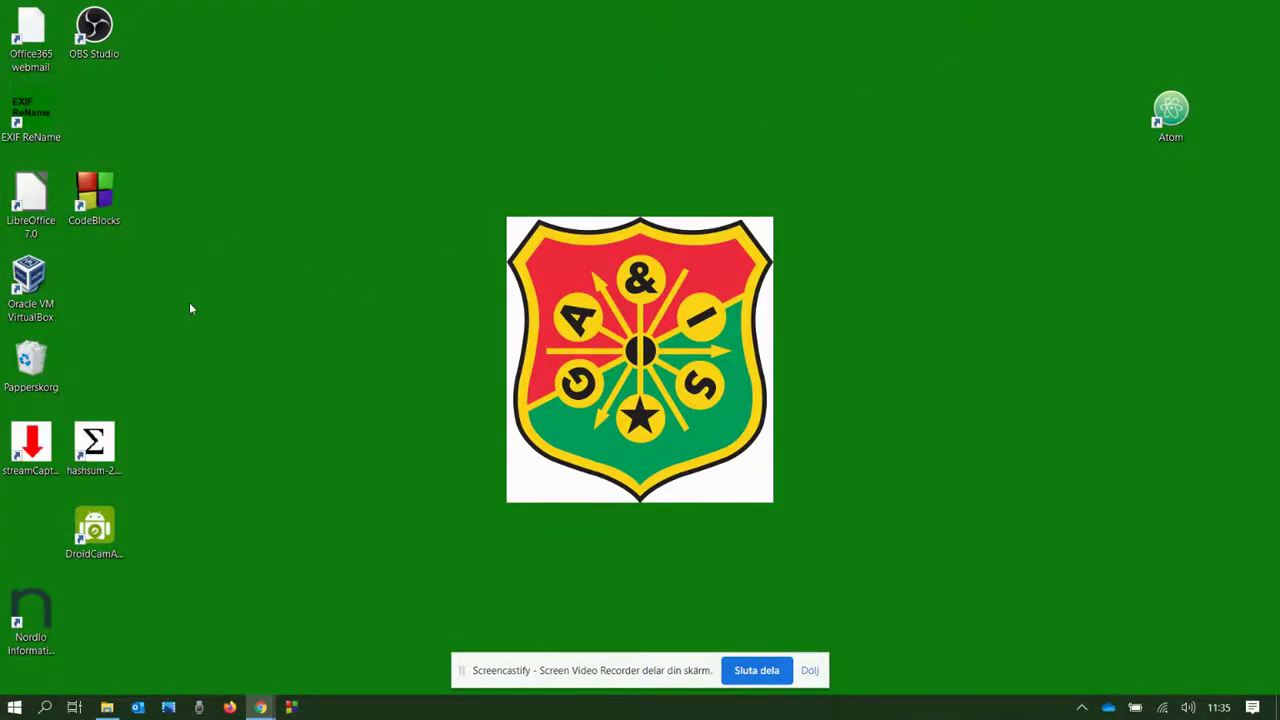
- Open EXIF ReName again from the desktop and move its window higher on the screen
{"action": "double_click", "coordinate": [31, 121]}
{"action": "left_click_drag", "start_coordinate": [381, 218], "coordinate": [380, 66]}
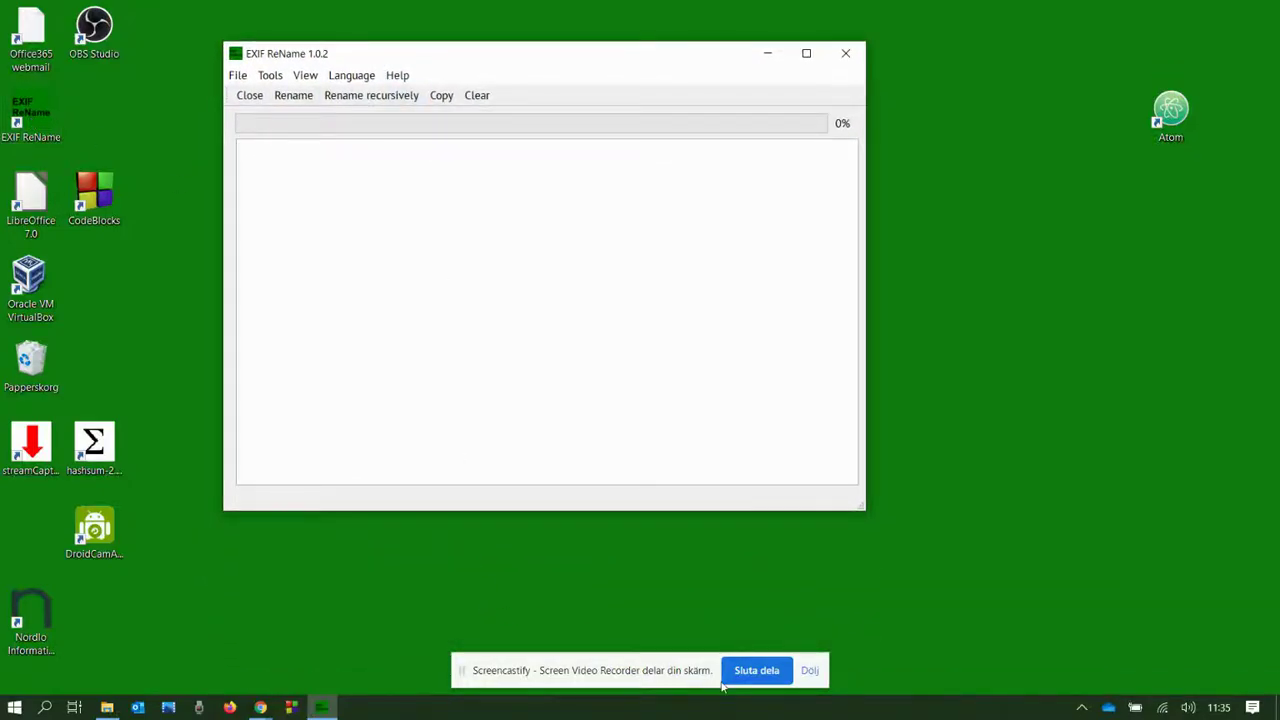